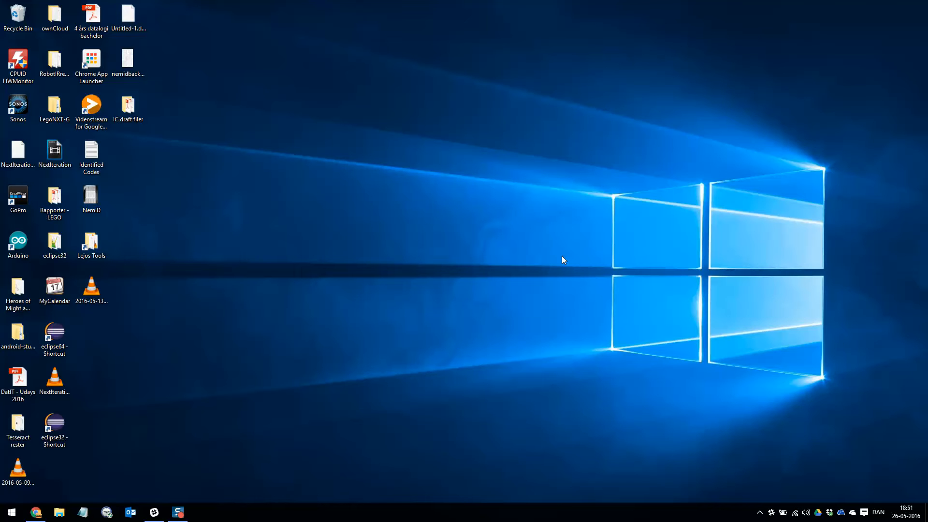
- Switch to Chrome and download the Windows 32 Bit Eclipse IDE for Eclipse Committers through the EclipseSource mirror
click(35, 513)
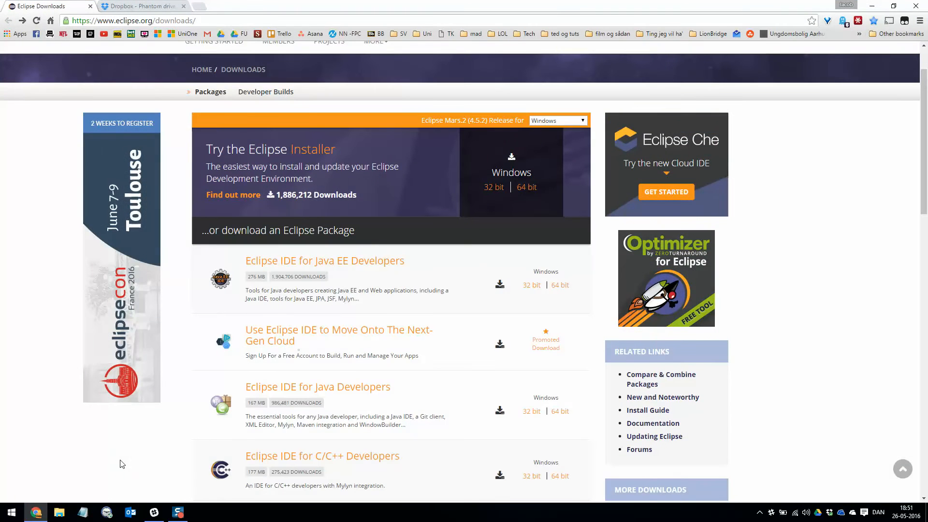
click(531, 412)
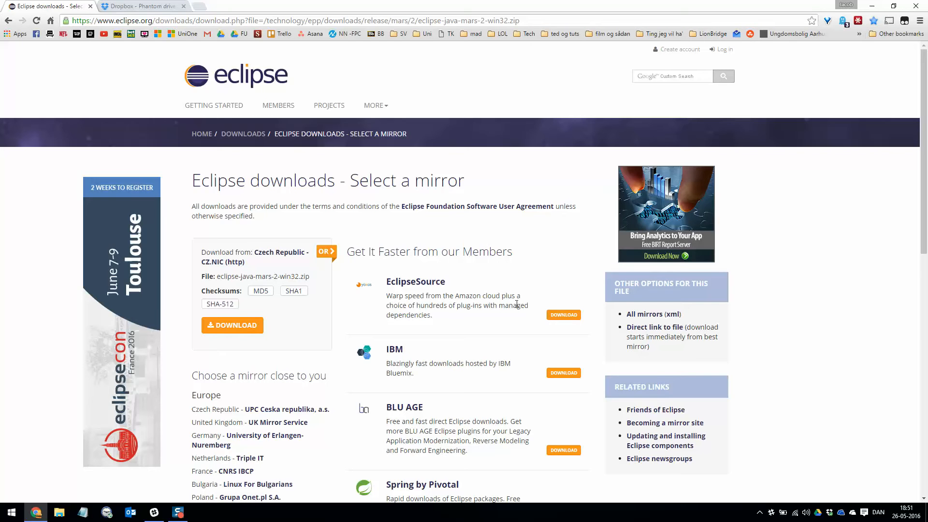
click(560, 316)
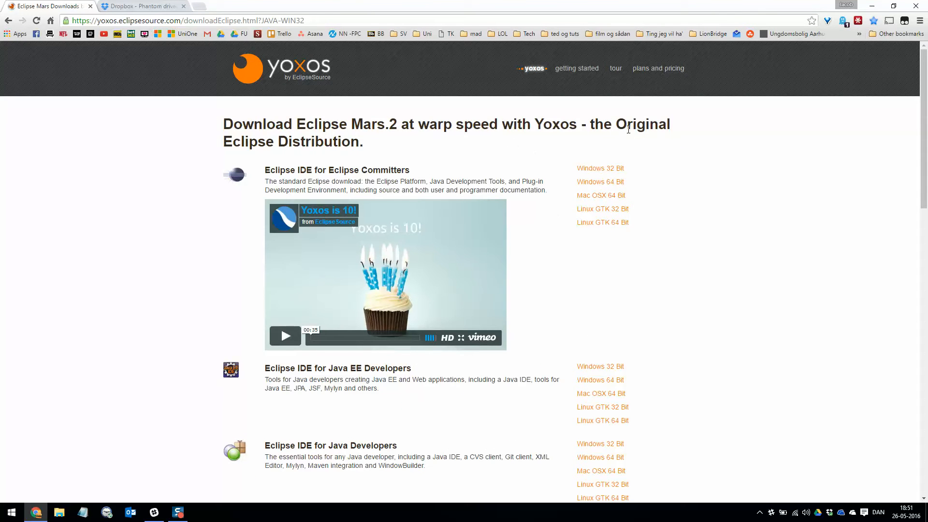
click(602, 169)
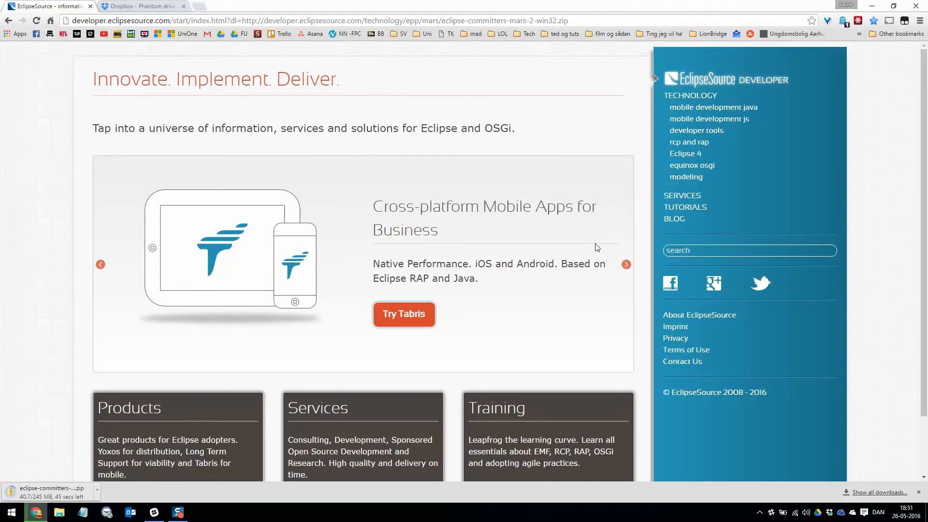
- Download the shared Dropbox folder "Phantom driver for video" as a .zip file
click(158, 9)
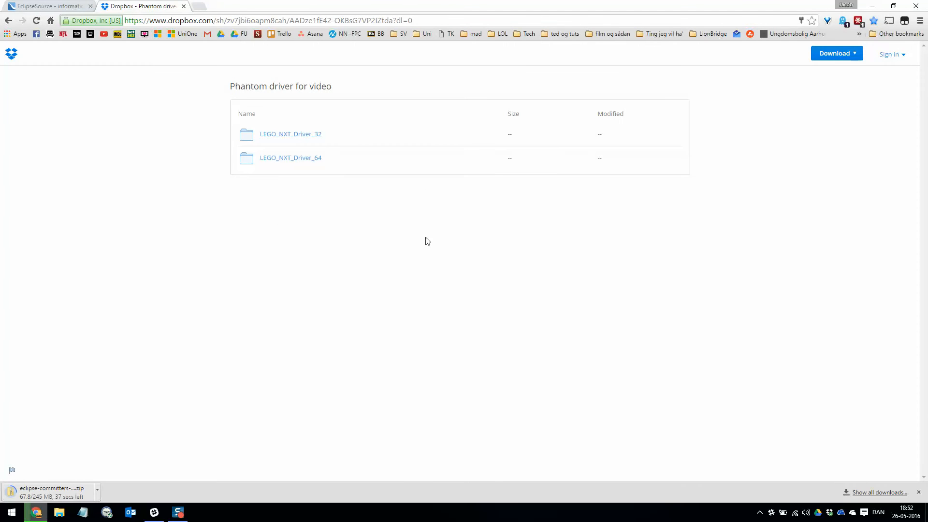
click(450, 18)
triple_click(449, 19)
triple_click(450, 19)
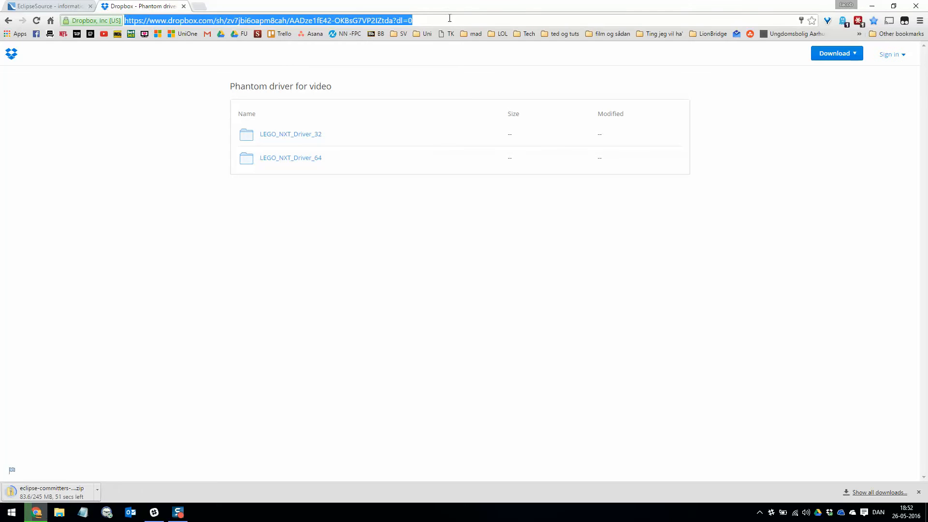
click(449, 18)
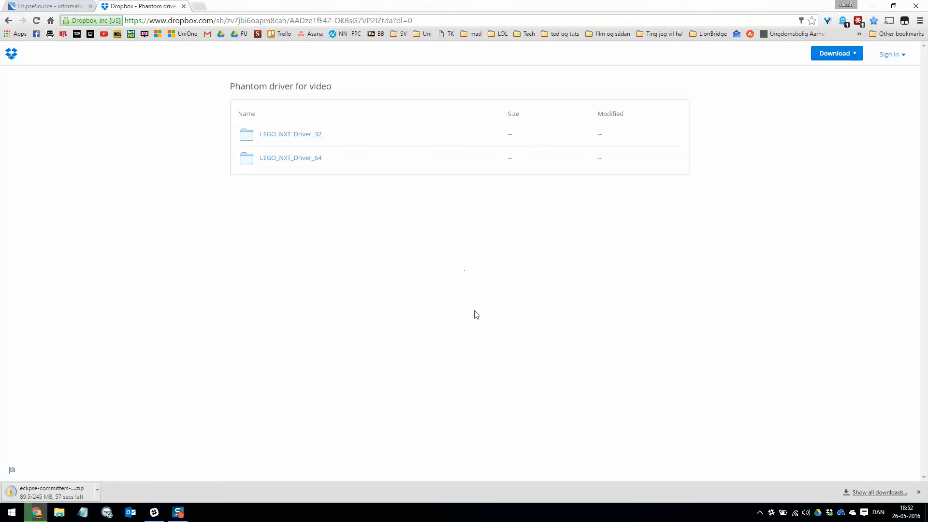
click(830, 57)
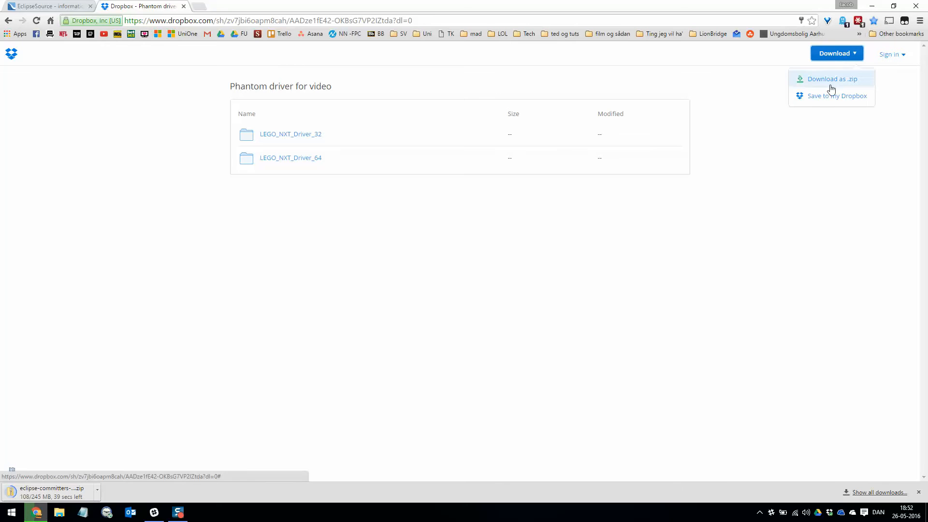
click(841, 84)
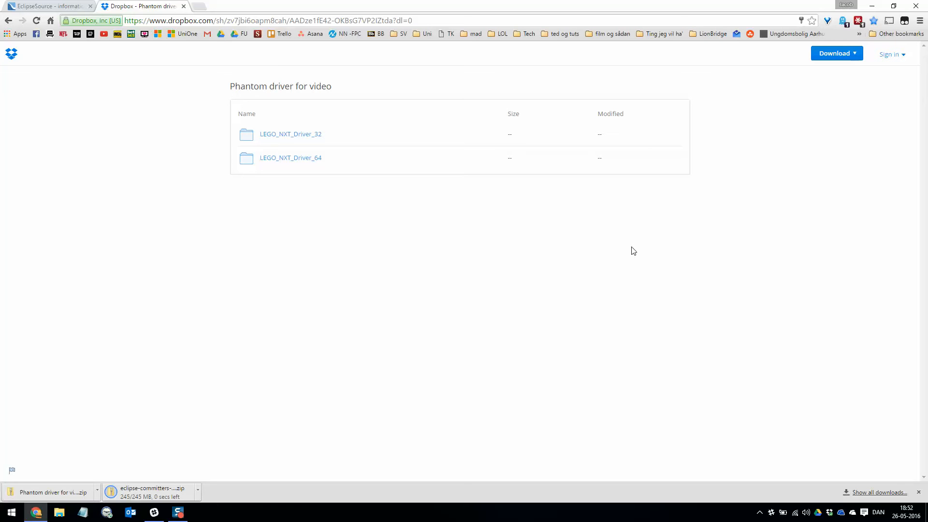
- Copy the eclipse-committers-mars-2-win32 and LEGO archives from Downloads to the desktop and place them in its empty middle area
click(199, 492)
click(233, 458)
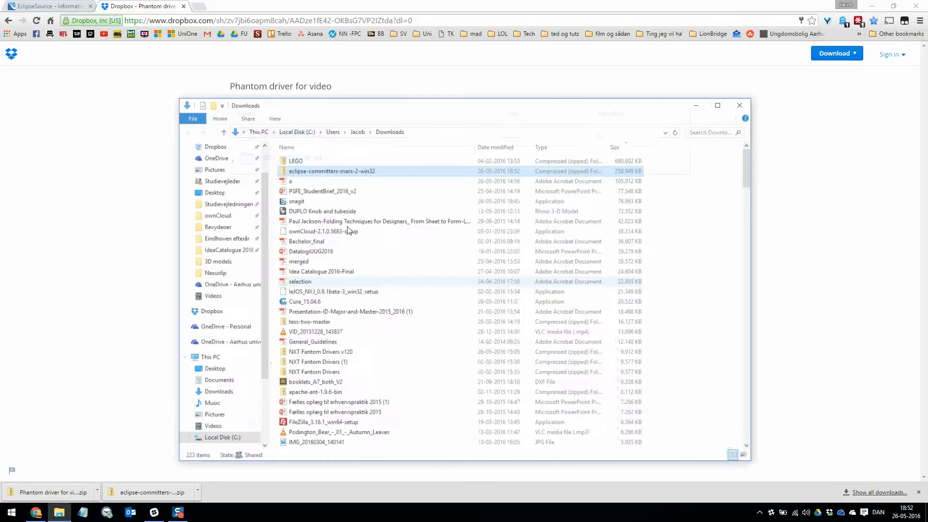
key(shift+Up)
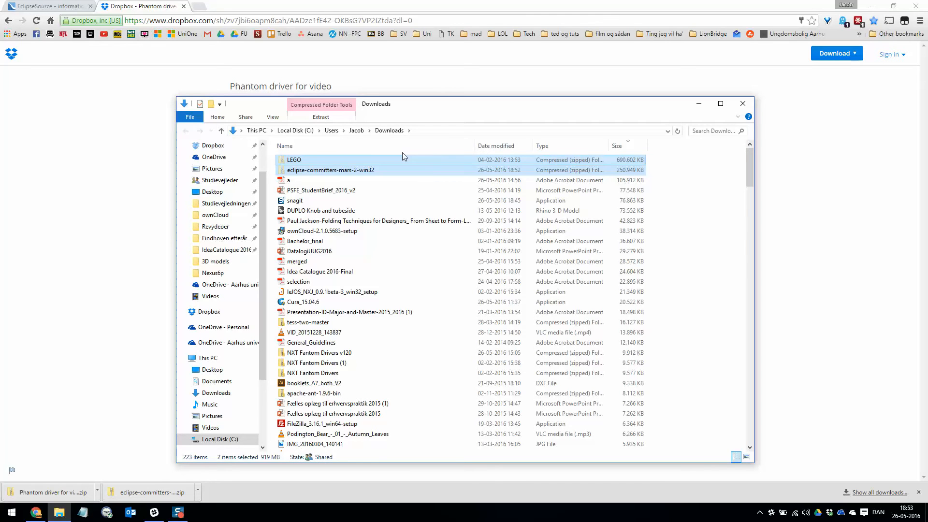
click(694, 105)
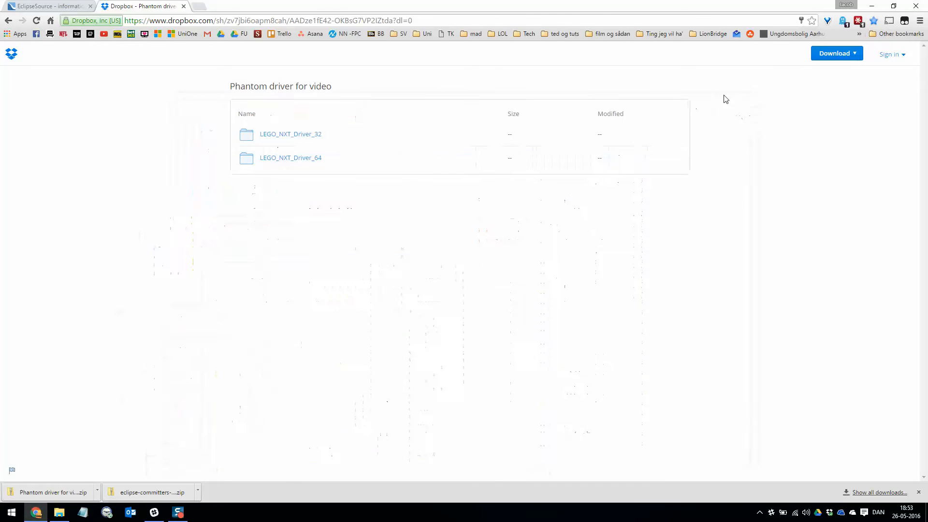
click(870, 6)
key(ctrl+v)
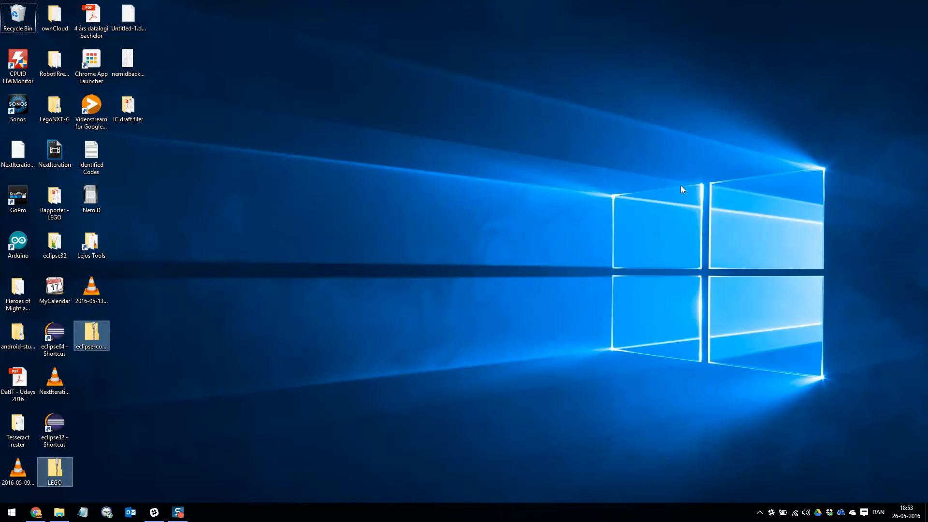
drag(108, 344, 533, 297)
click(547, 361)
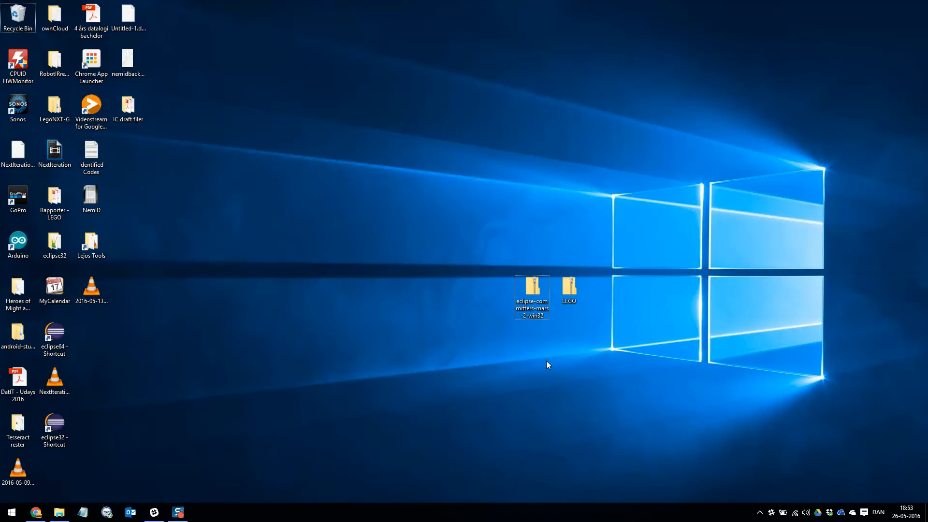
- Extract the eclipse-committers-mars-2-win32 archive onto the desktop and place the eclipse folder beneath the archive
right_click(533, 293)
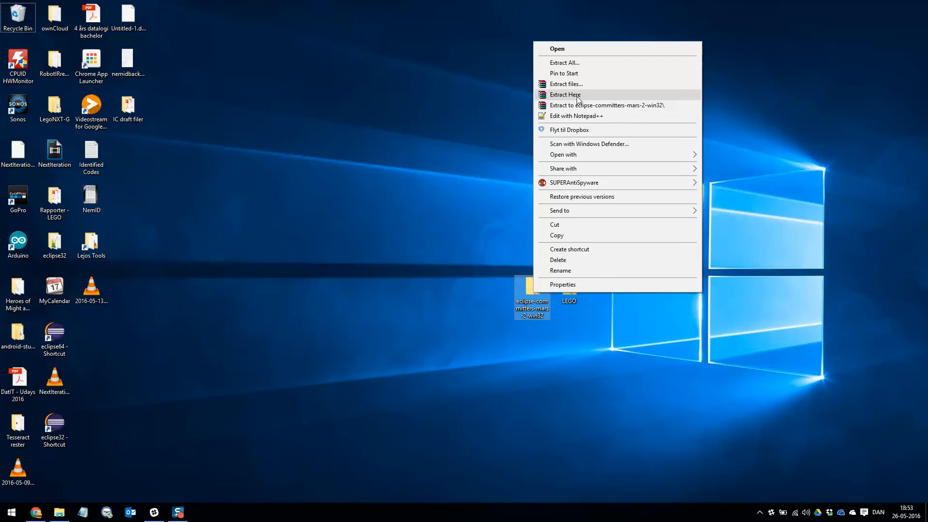
click(579, 99)
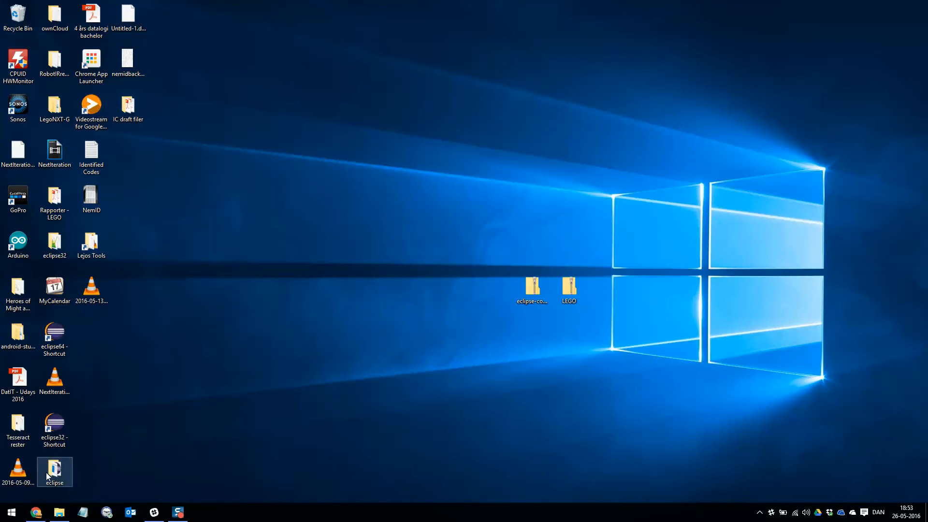
drag(48, 470, 519, 330)
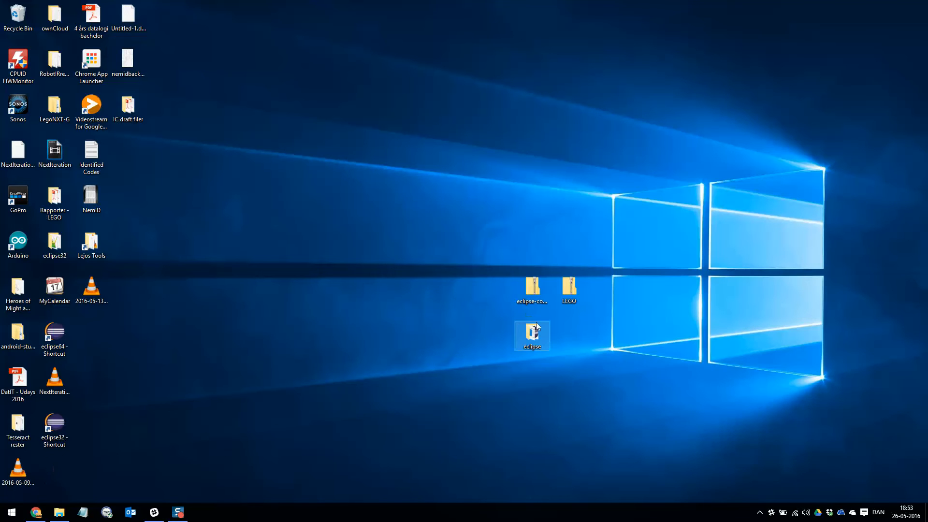
- Extract the LEGO archive into its own LEGO folder and place that folder beneath the archive
right_click(570, 288)
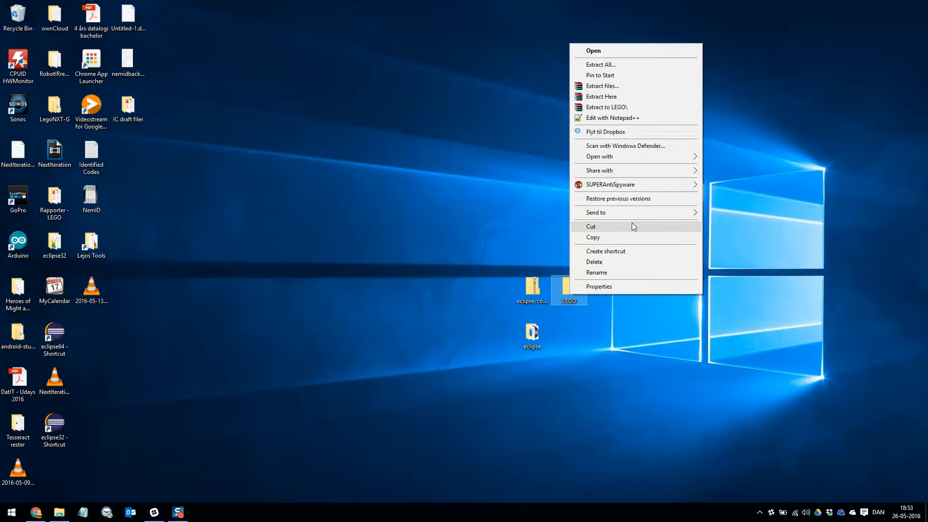
click(644, 106)
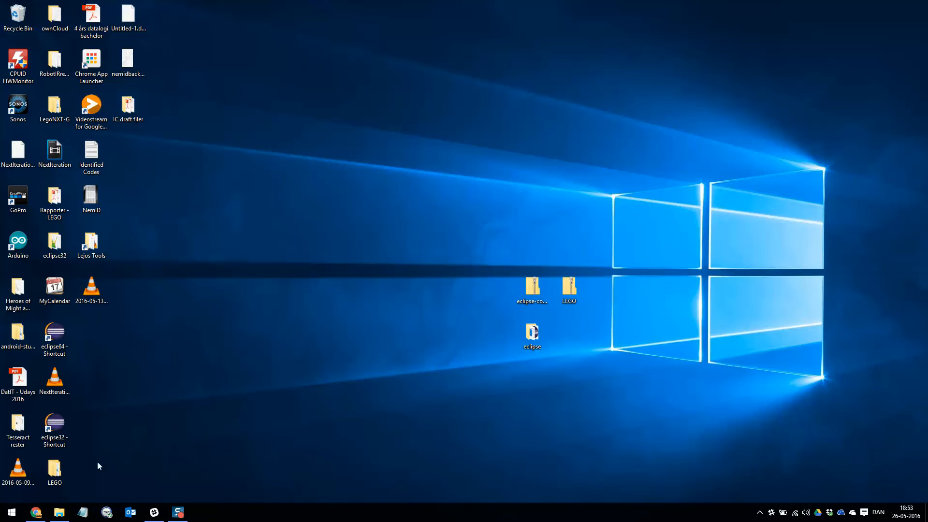
drag(58, 477, 575, 351)
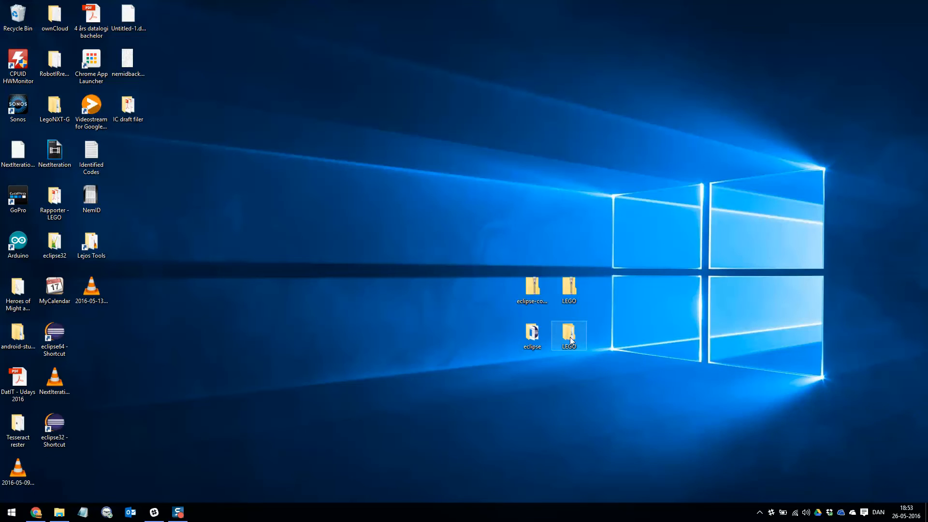
- Start Eclipse from the extracted eclipse folder with the suggested workspace, accepting the workspace update, and exit it
double_click(528, 337)
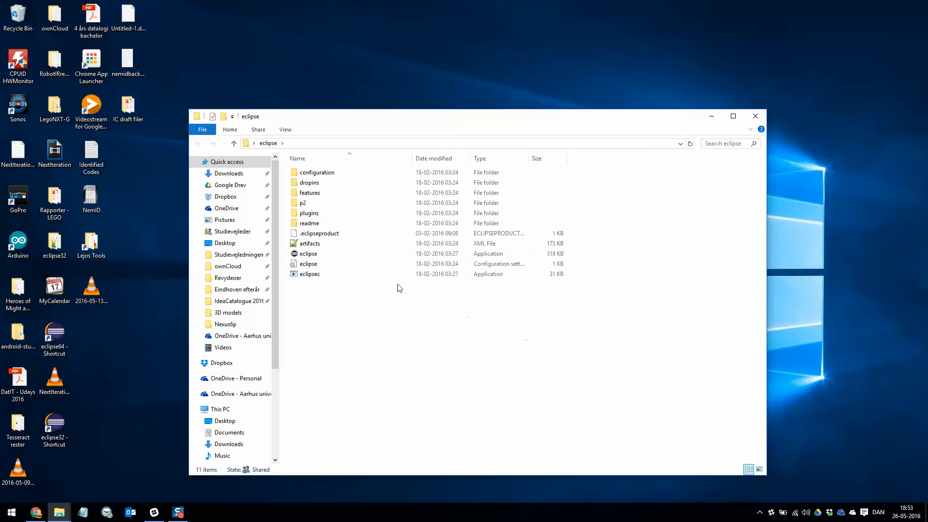
double_click(328, 255)
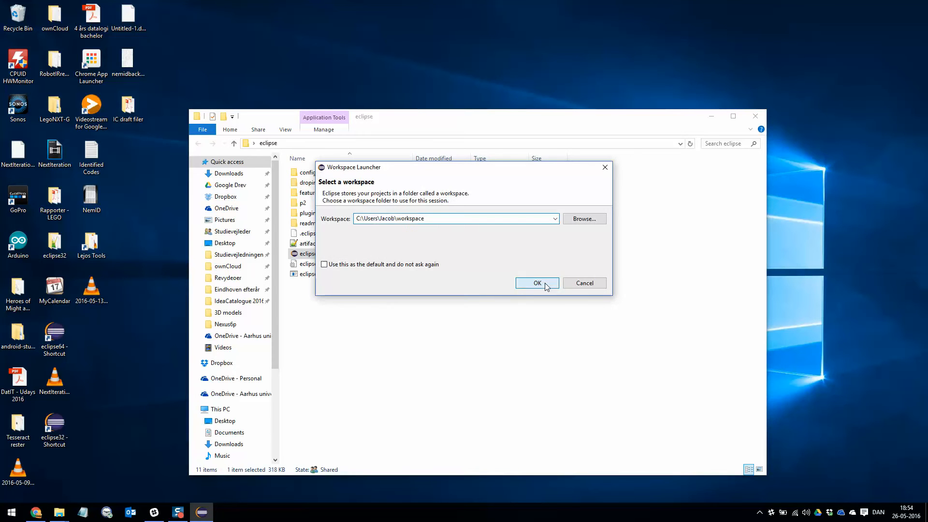
click(544, 283)
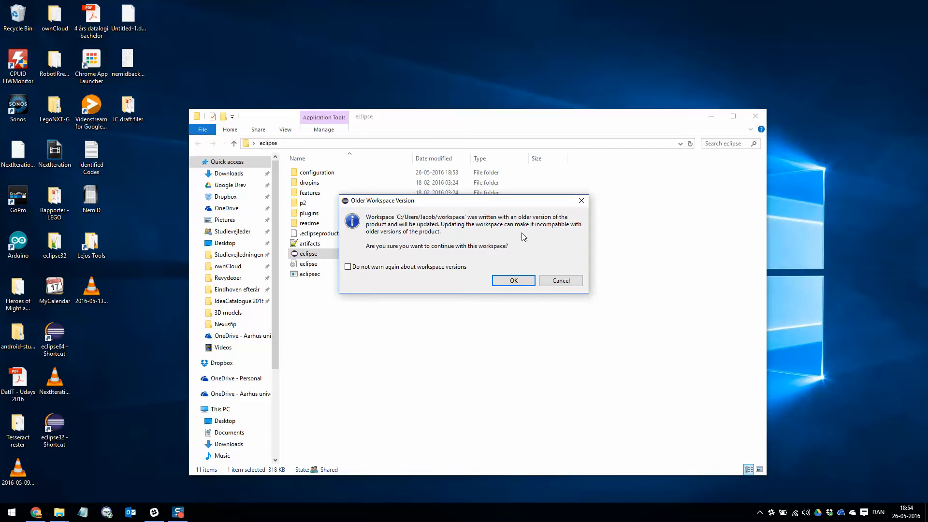
click(516, 281)
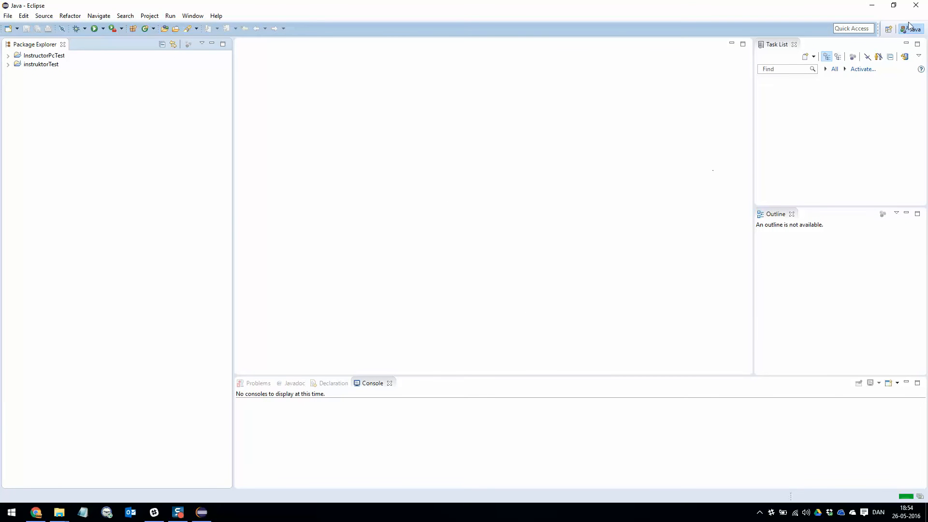
click(916, 5)
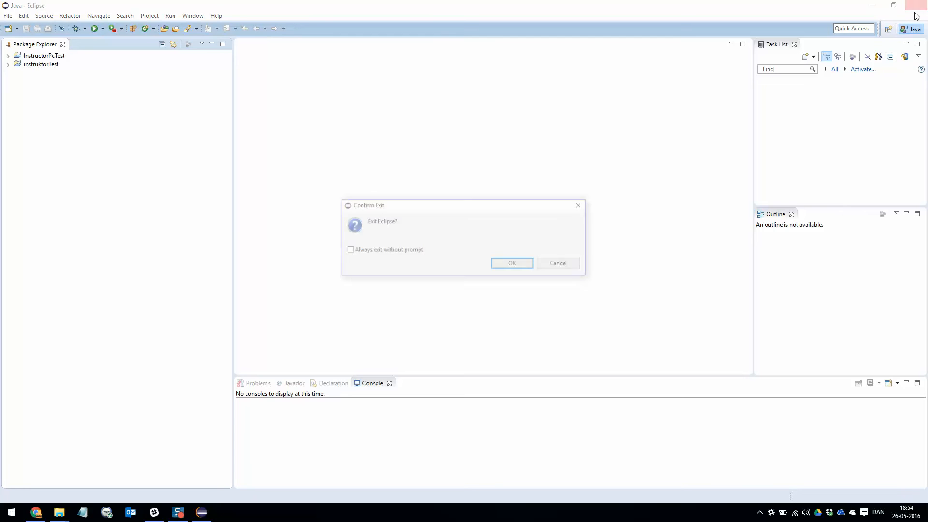
click(522, 265)
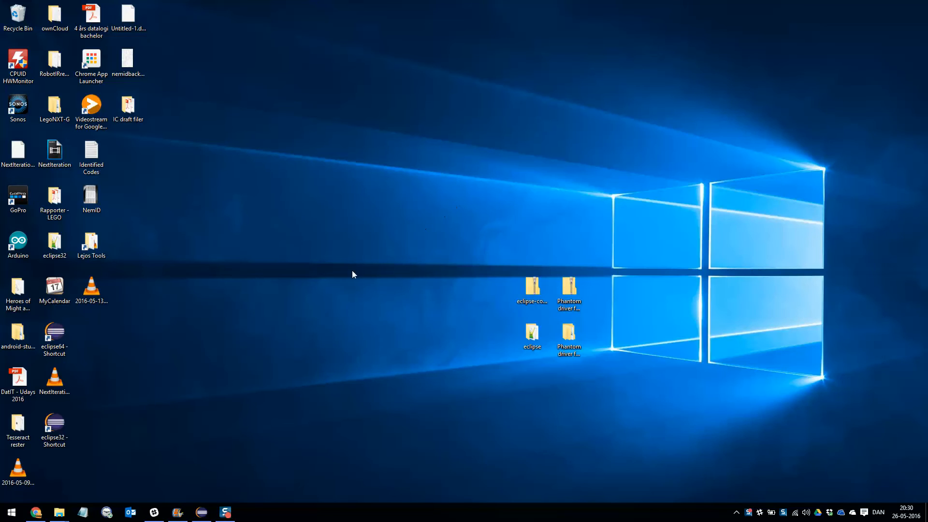
- Switch to Chrome and download leJOS_NXJ_0.9.1beta-3_win32_setup.exe from the leJOS NXJ SourceForge page
click(38, 513)
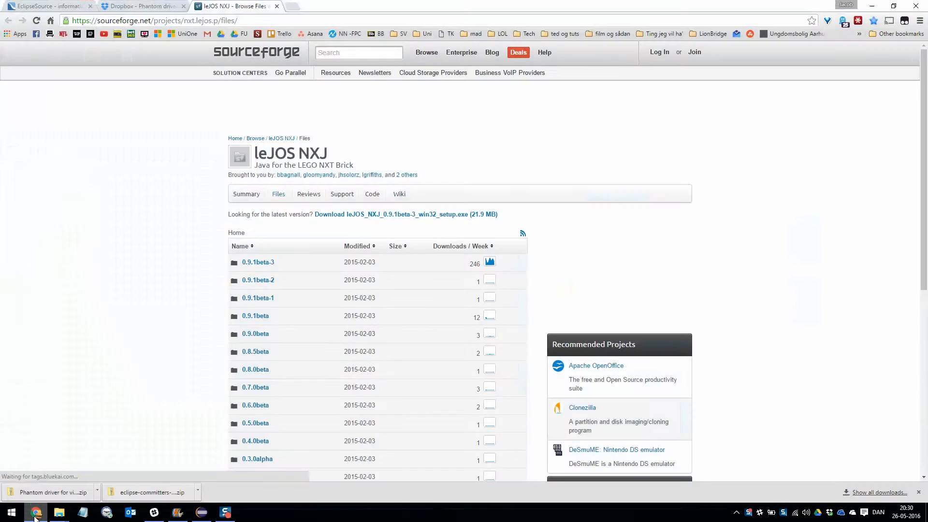
double_click(261, 19)
triple_click(262, 19)
double_click(262, 19)
click(441, 215)
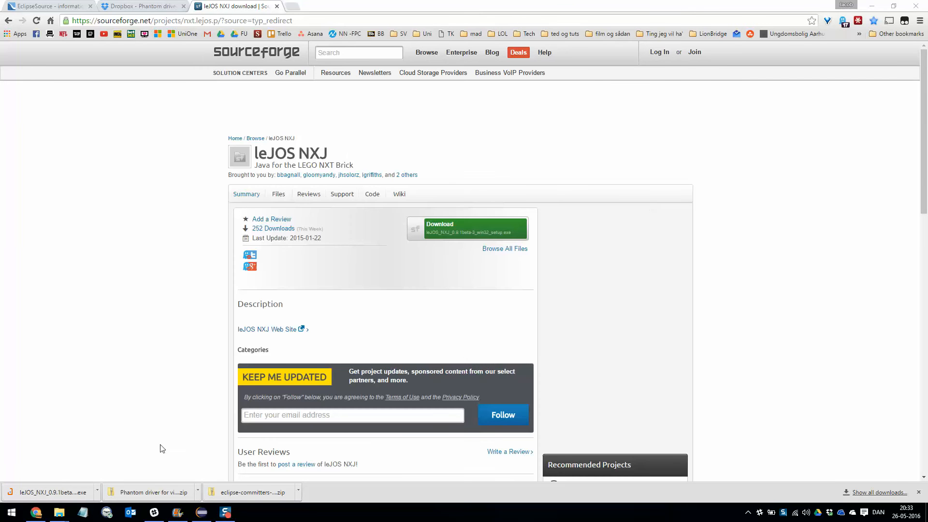
- Run the downloaded leJOS NXJ setup with jdk1.8.0_25 and the existing destination folder C:\Program Files (x86)\leJOS NXJ
click(82, 489)
click(520, 333)
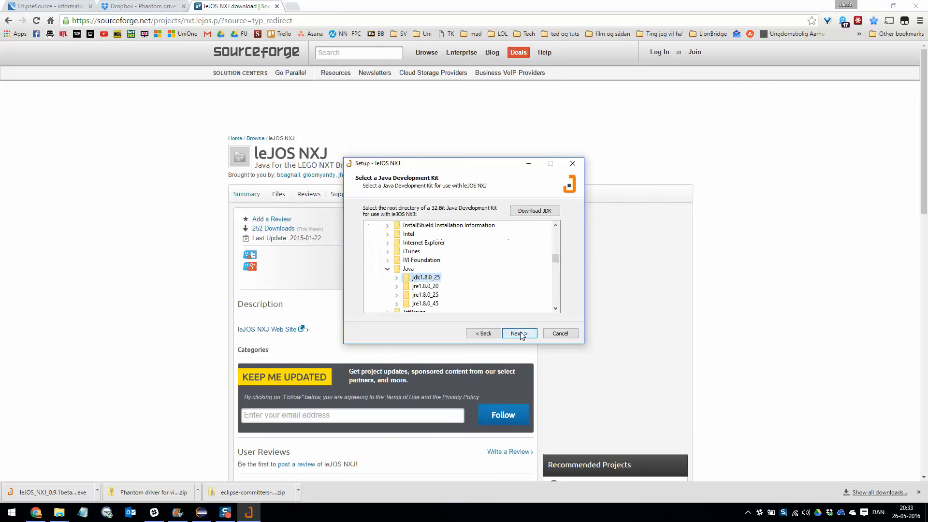
click(520, 334)
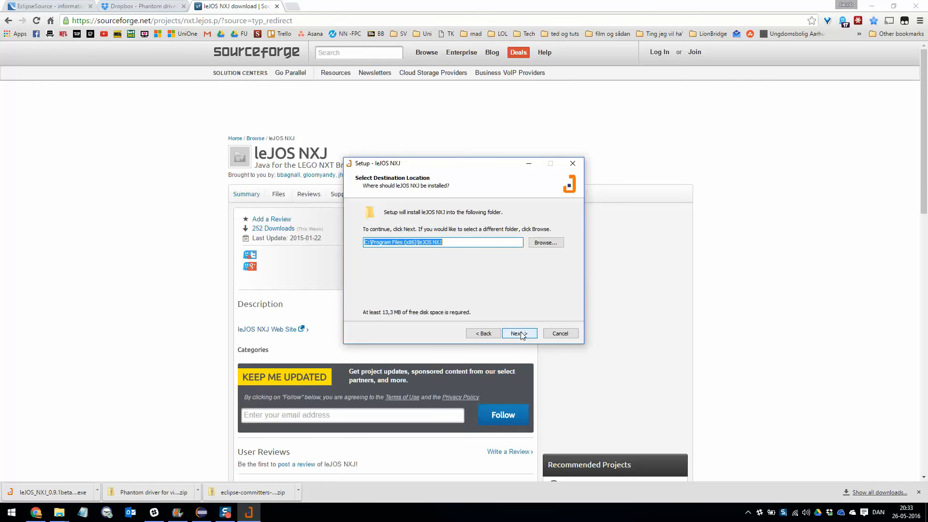
click(521, 334)
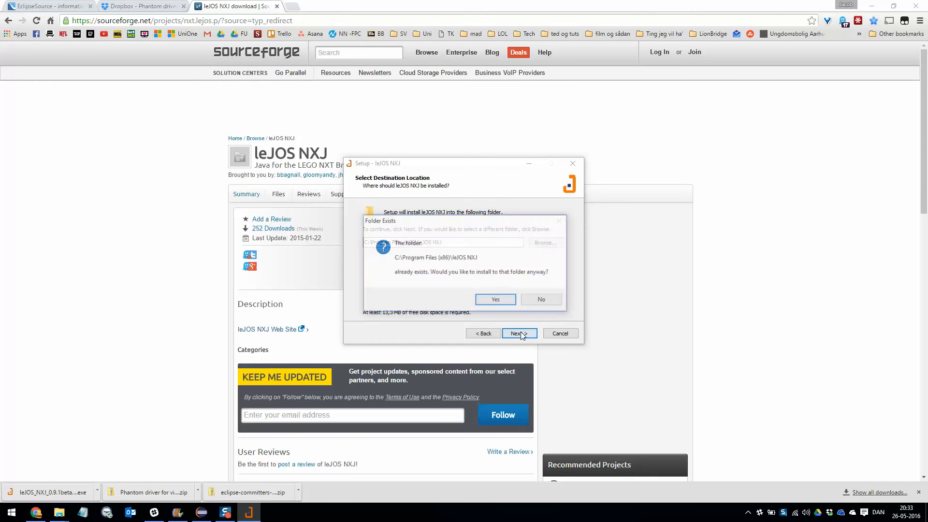
click(494, 301)
- Install leJOS NXJ with Additional Sources in the default folders, and finish without launching the NXJ Flash utility
click(403, 271)
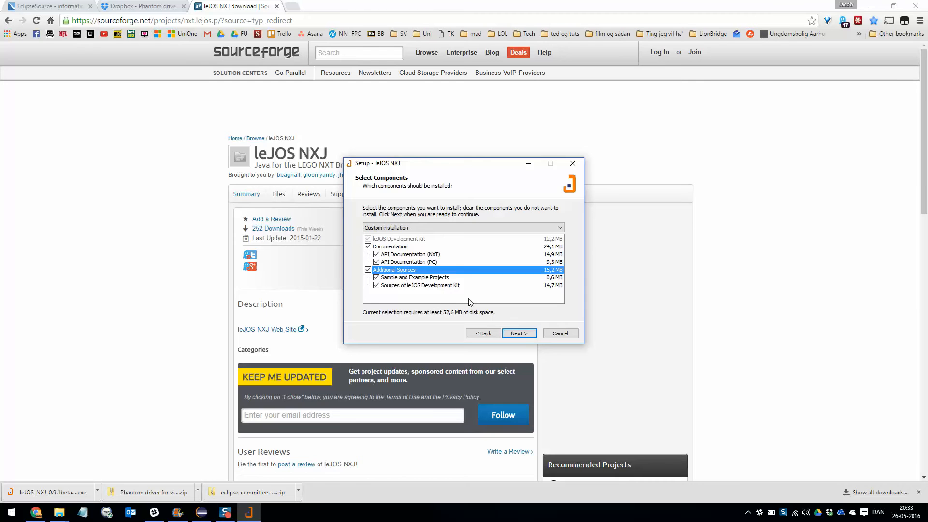
click(519, 334)
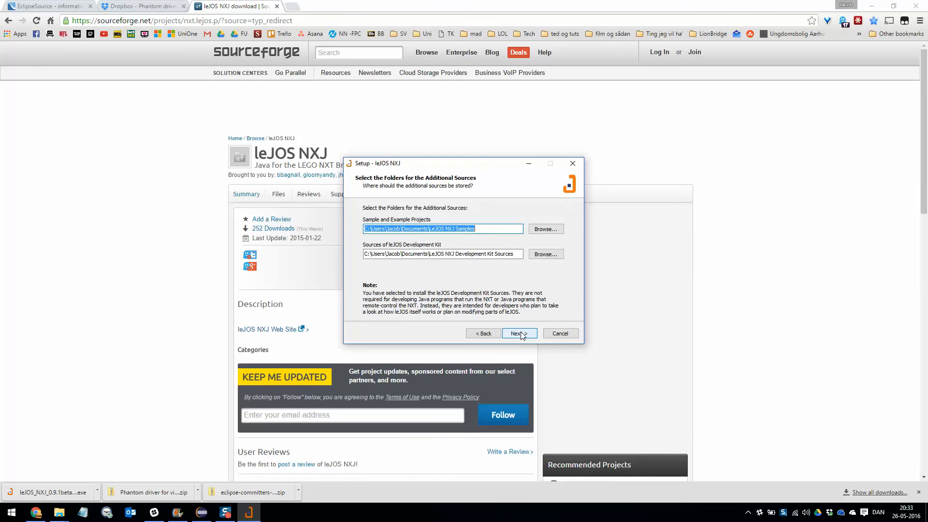
click(521, 334)
click(521, 333)
click(521, 333)
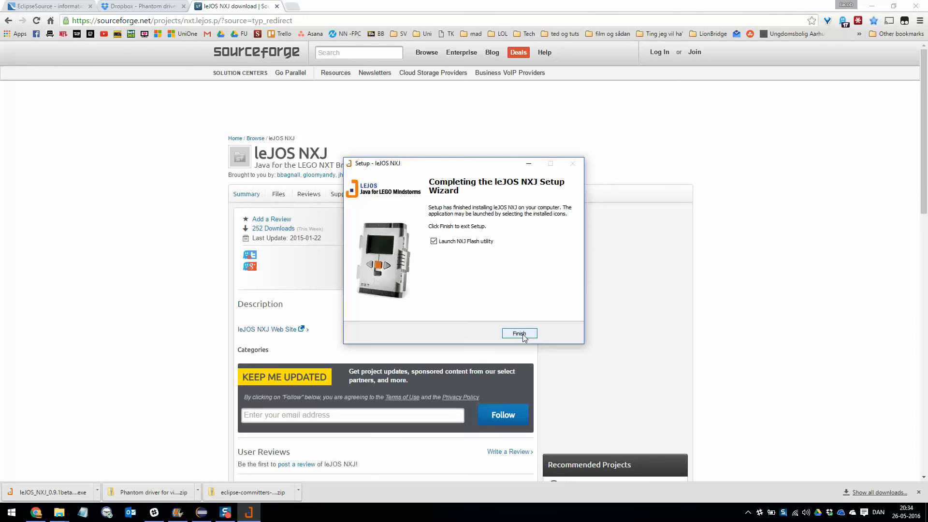
click(434, 241)
click(518, 334)
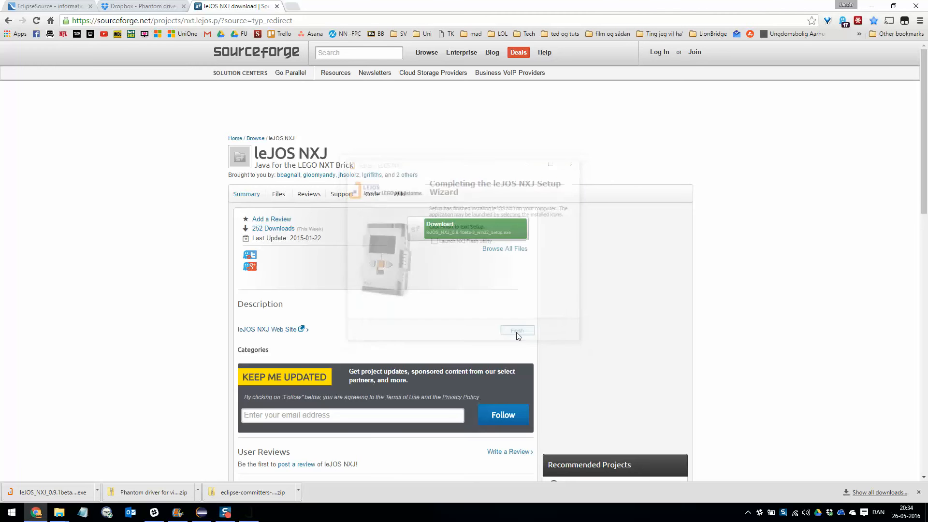
- Extract the Phantom driver for video archive into its own desktop folder and place that folder below the archive
click(872, 5)
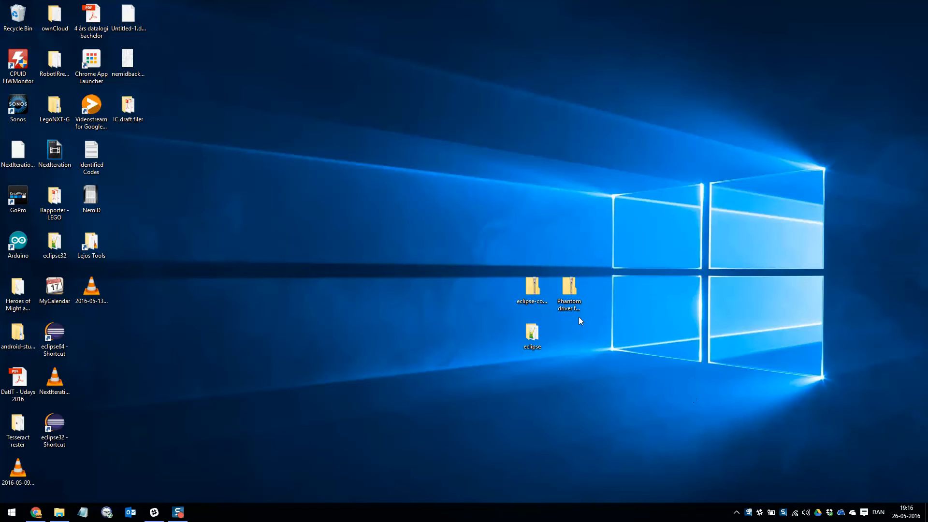
click(573, 285)
right_click(573, 293)
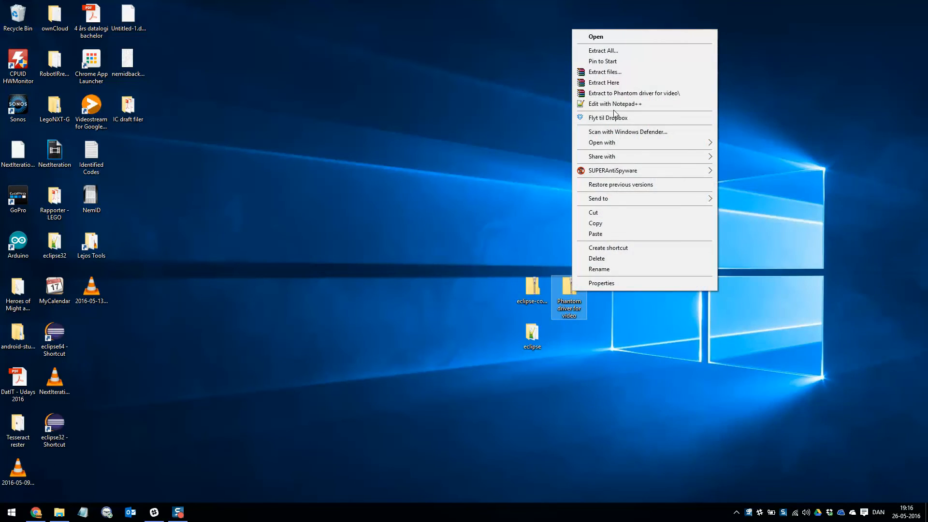
click(611, 94)
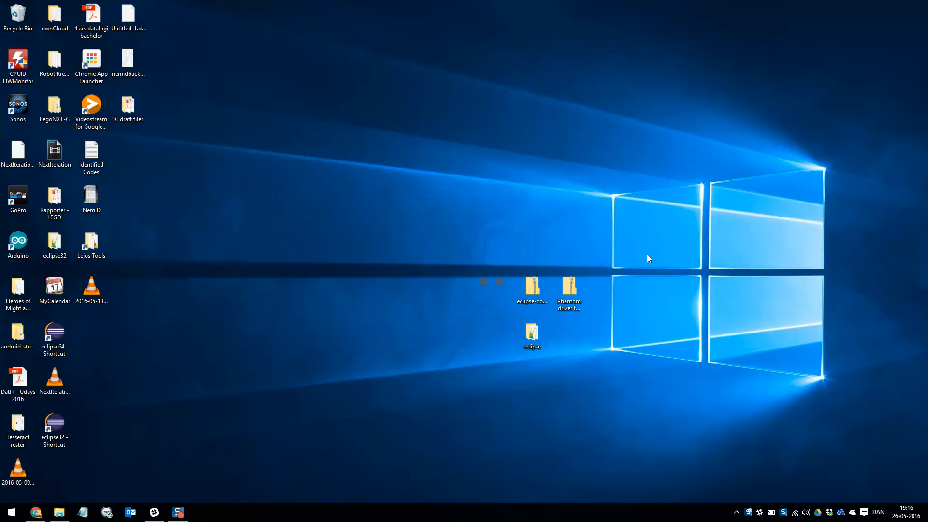
drag(58, 476, 575, 338)
- Launch the LegoMindstormsNXTdriver32 installer from LEGO_NXT_Driver_32\NXT_D01 in the extracted Phantom driver folder
double_click(575, 335)
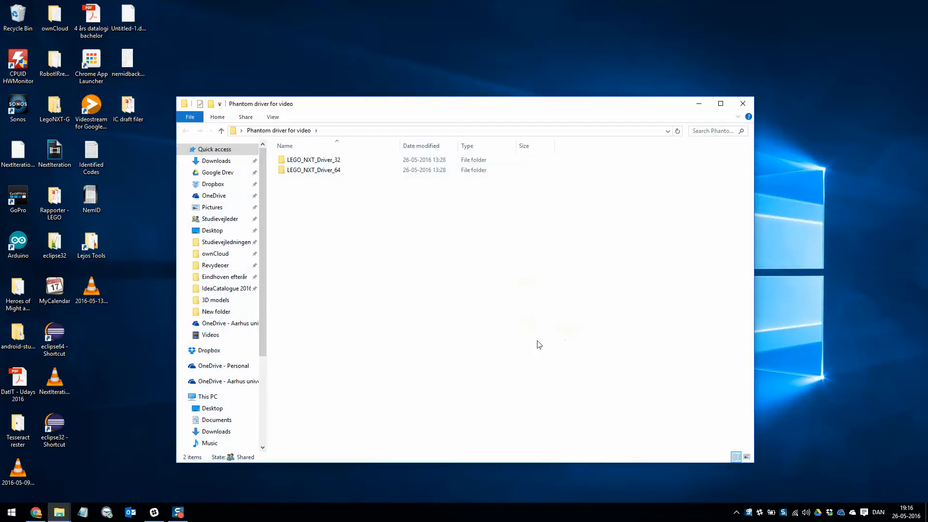
double_click(310, 164)
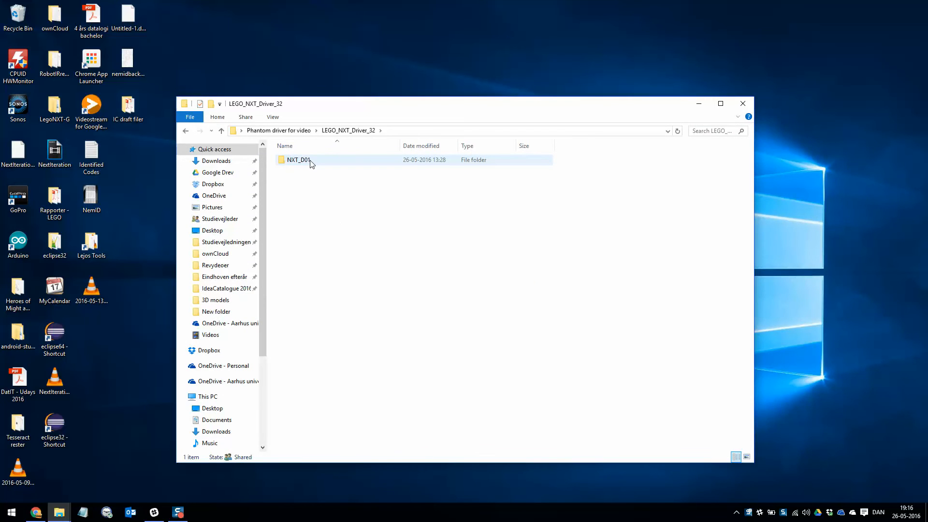
double_click(310, 163)
double_click(312, 164)
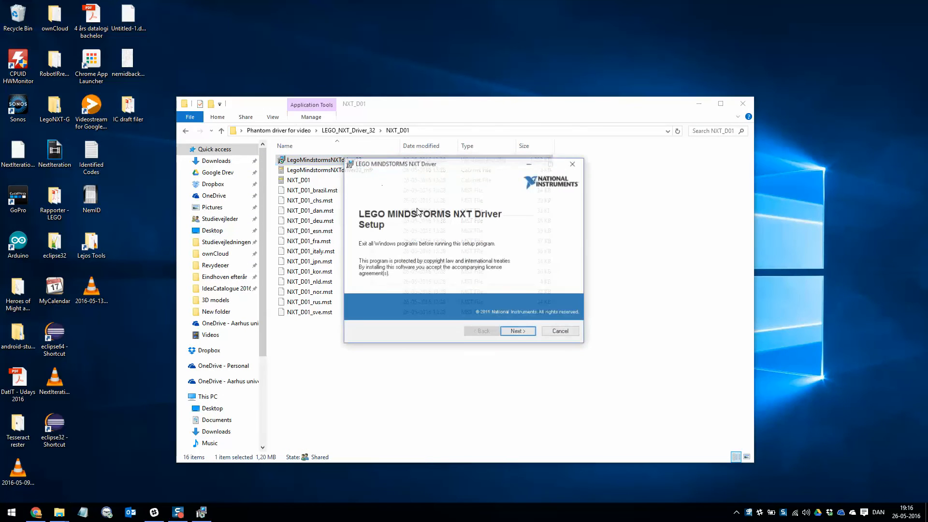
- Install the LEGO MINDSTORMS NXT Driver with the default features, accepting the license agreement, and close the driver folder
click(529, 336)
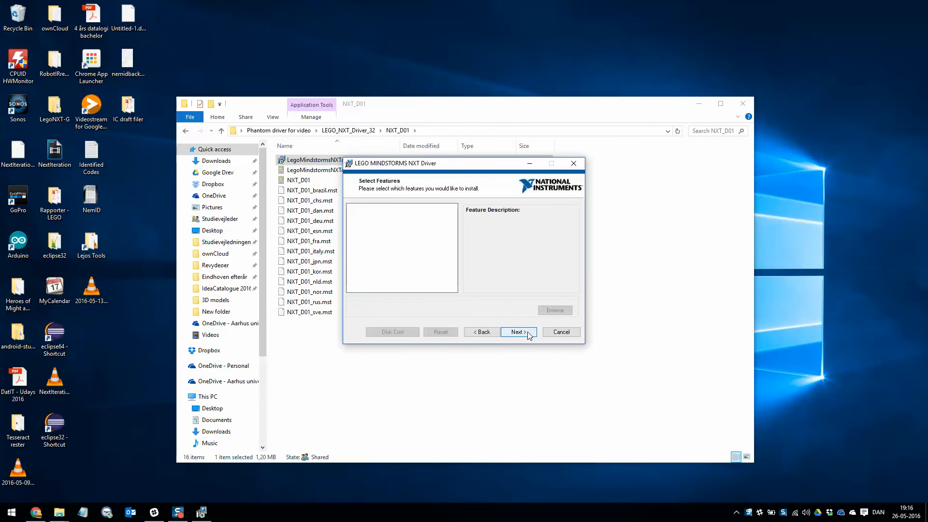
click(529, 336)
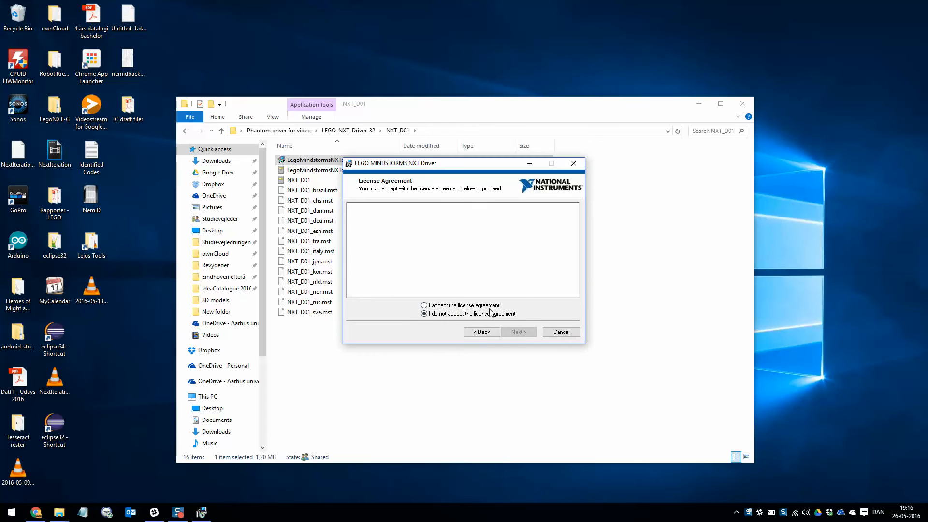
click(494, 308)
click(519, 333)
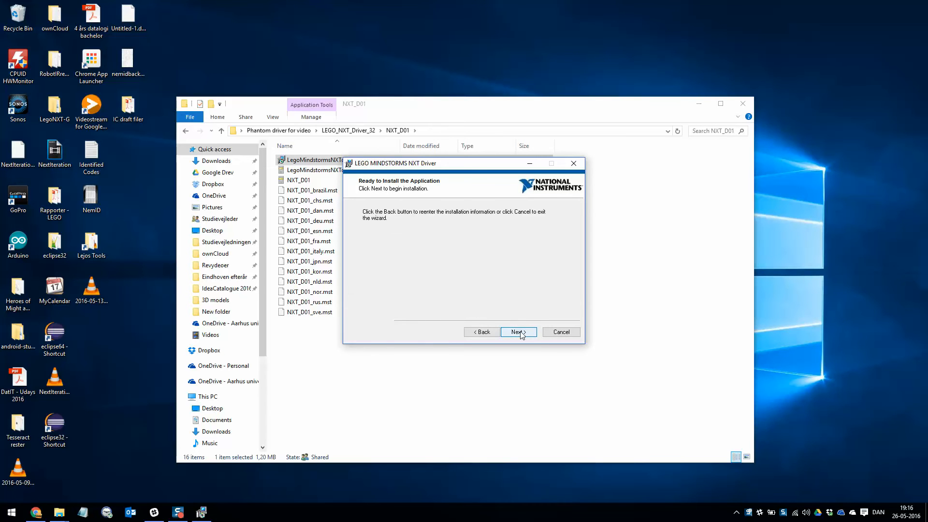
click(520, 333)
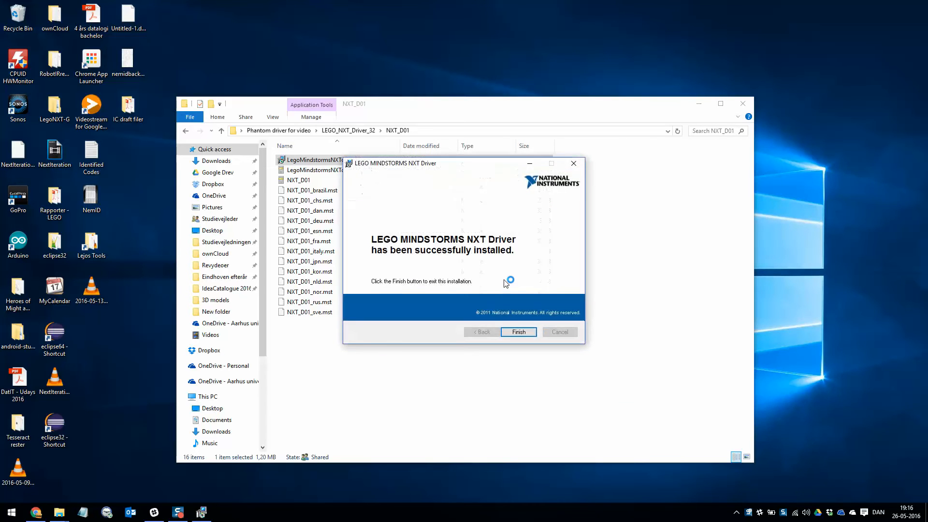
click(519, 333)
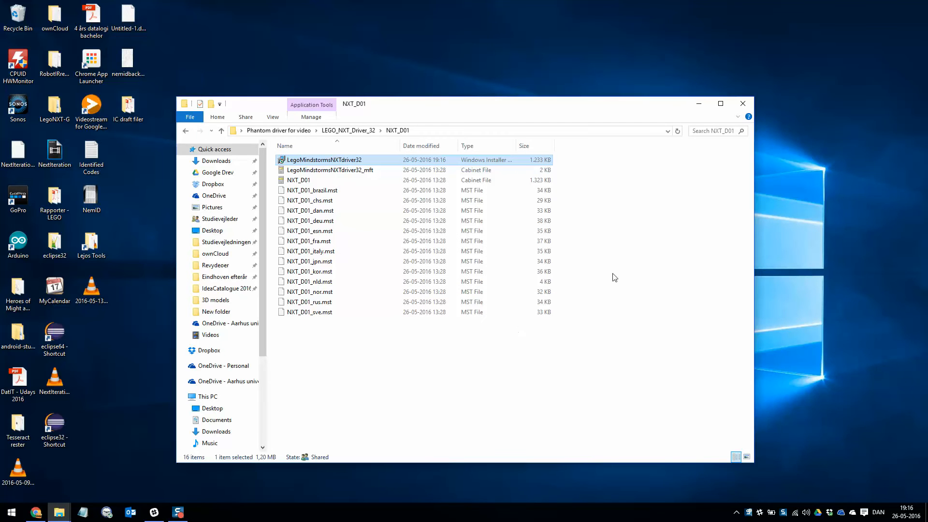
click(742, 104)
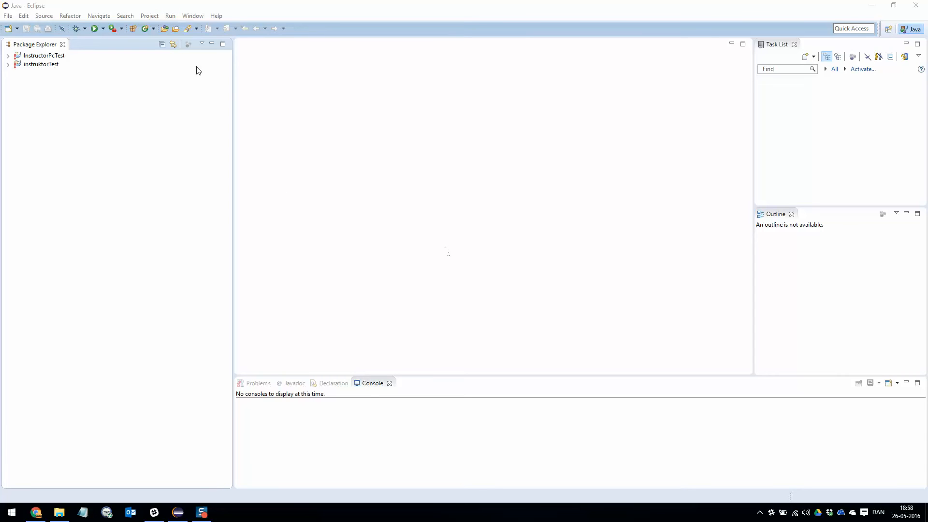
- Search the Eclipse Marketplace for lejos and choose the leJOS NXJ Plug-In for installation
click(196, 18)
mouse_move(216, 16)
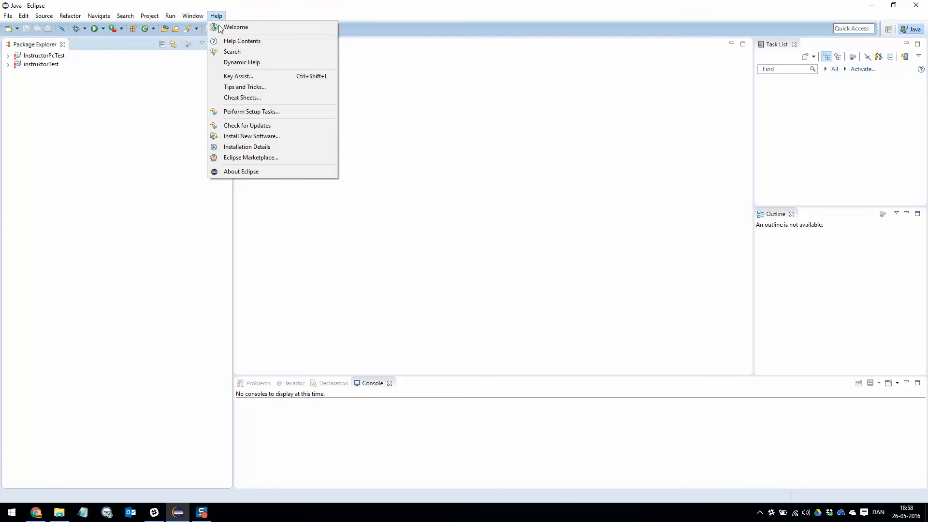
click(245, 158)
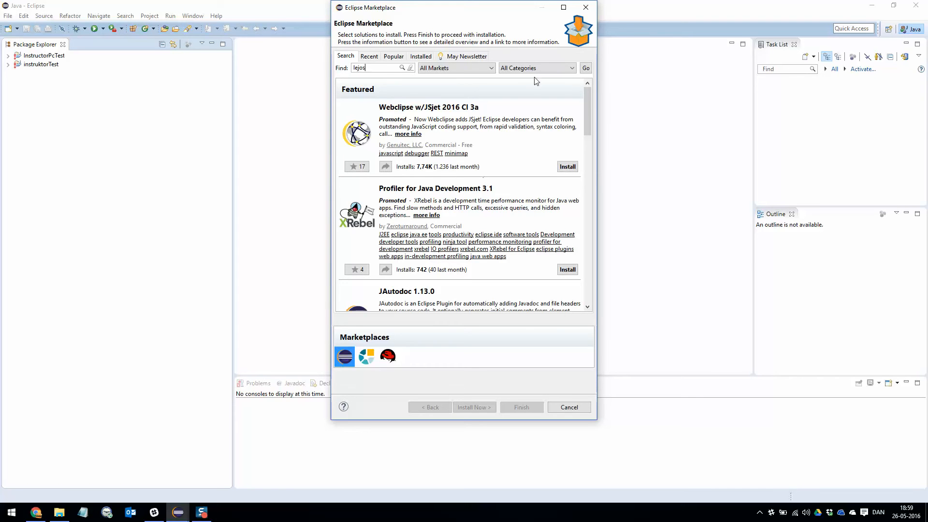
click(586, 68)
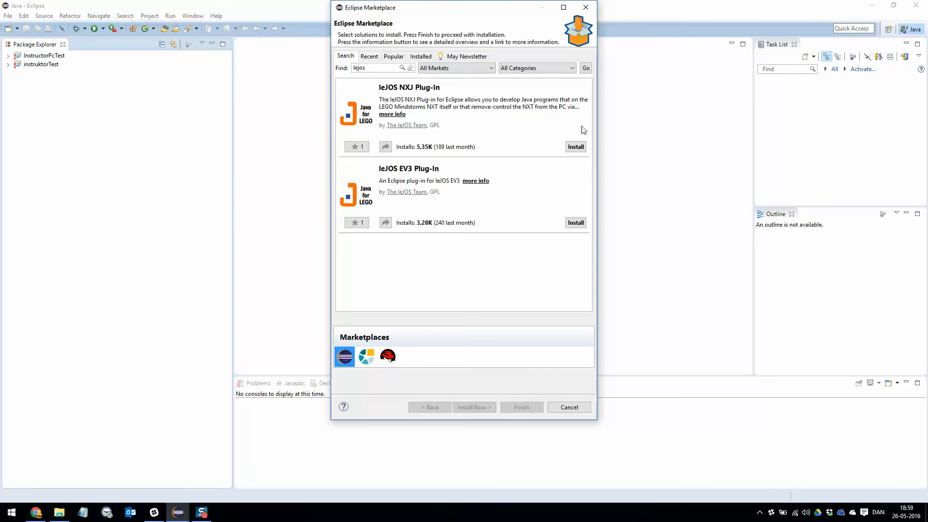
click(576, 147)
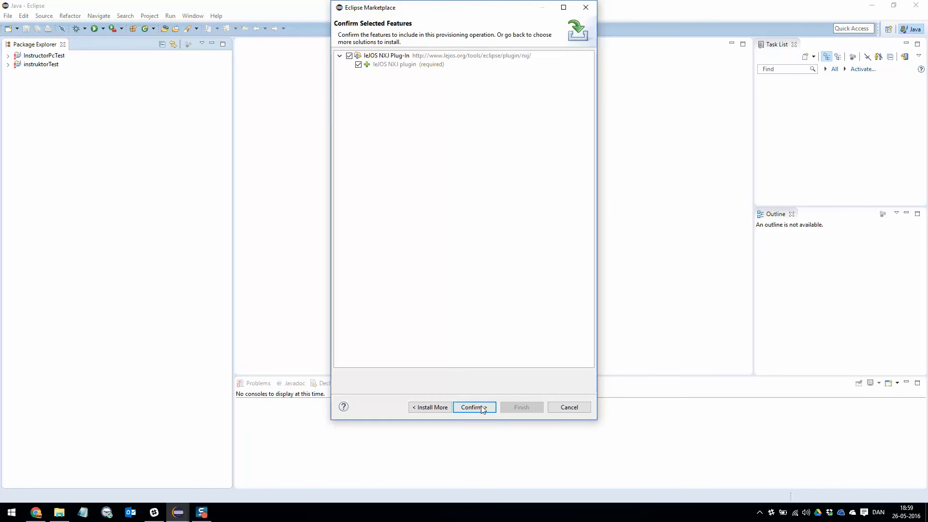
- Install the leJOS NXJ plugin with its required feature, accepting the license and unsigned content, and restart Eclipse
click(481, 409)
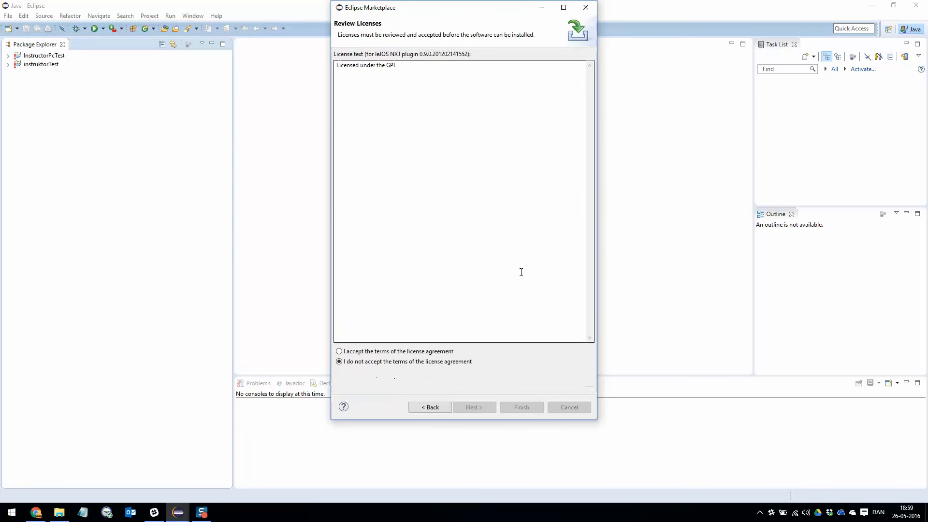
click(397, 355)
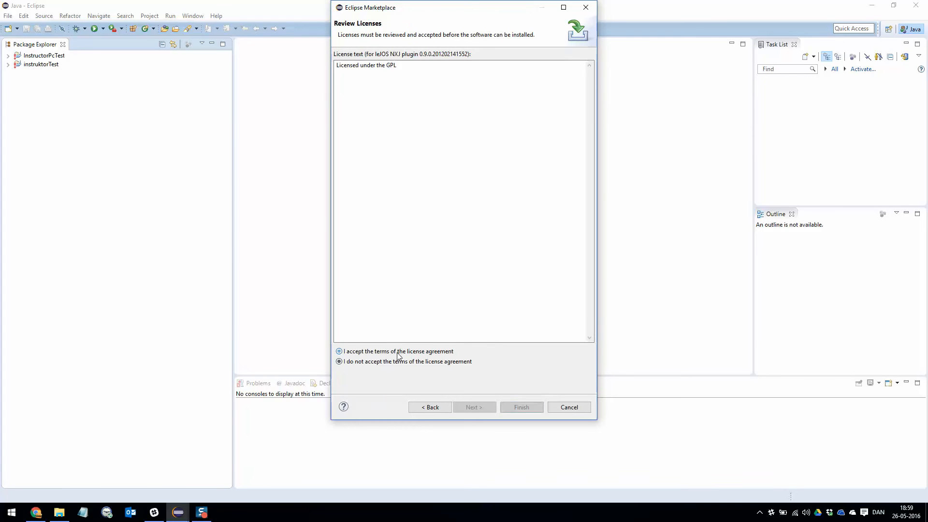
click(522, 407)
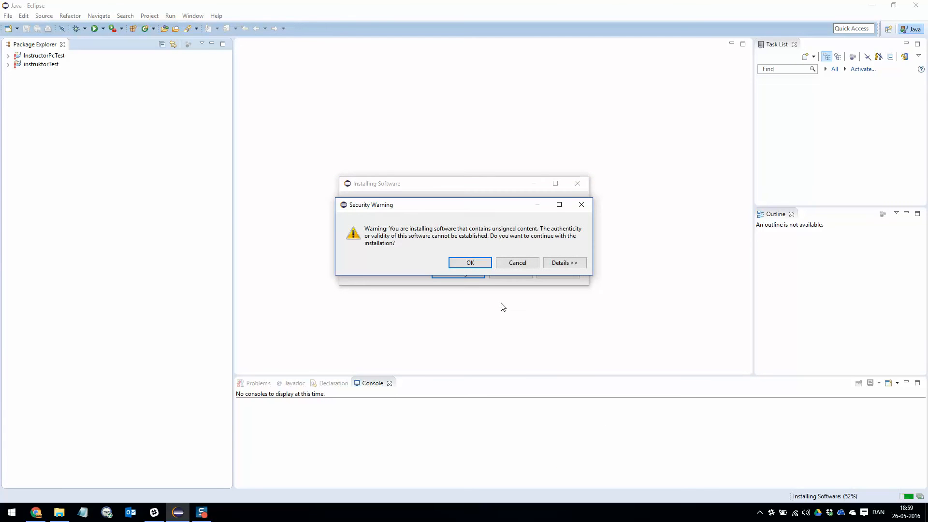
click(470, 262)
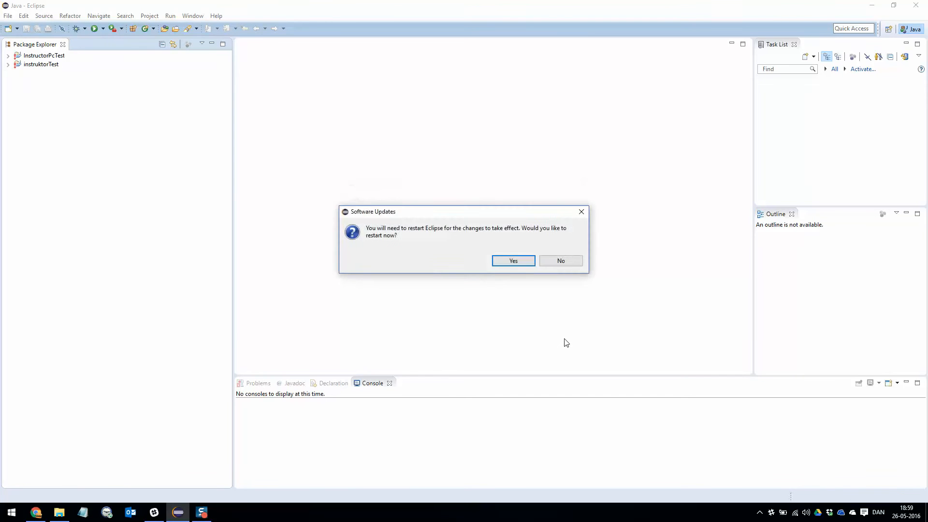
click(531, 262)
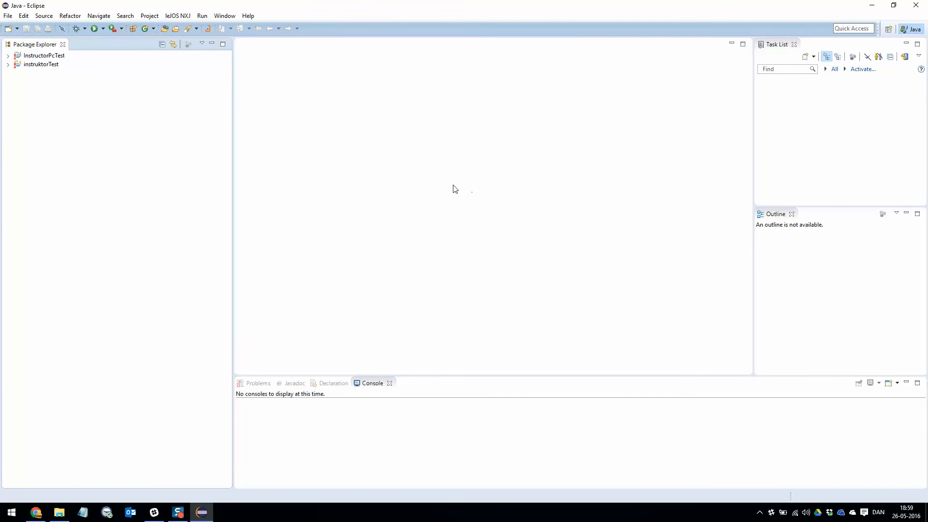
- Examine the added leJOS NXJ commands and the available new project types, and close Eclipse
click(185, 16)
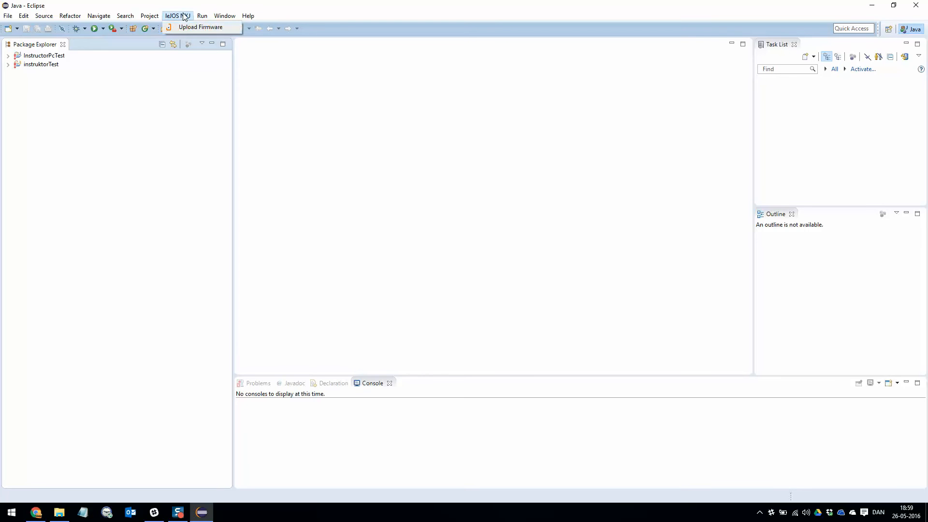
click(190, 92)
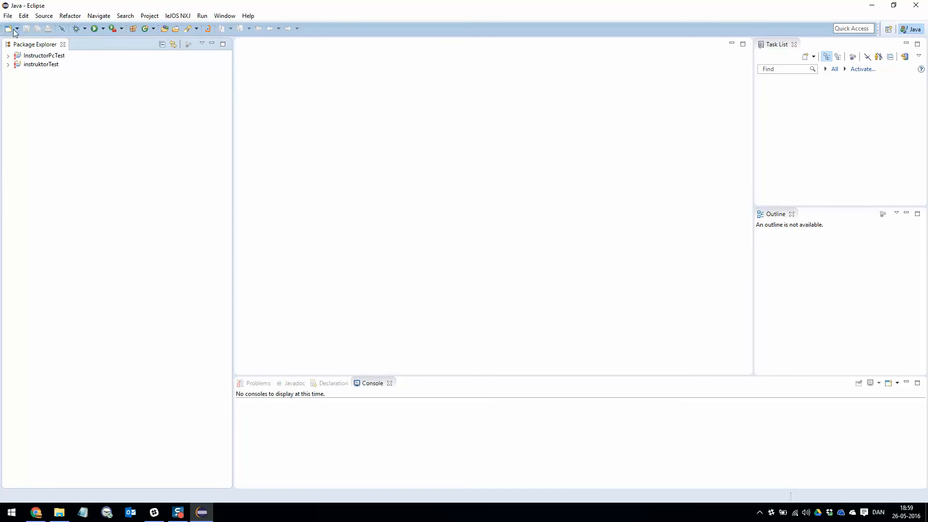
click(17, 29)
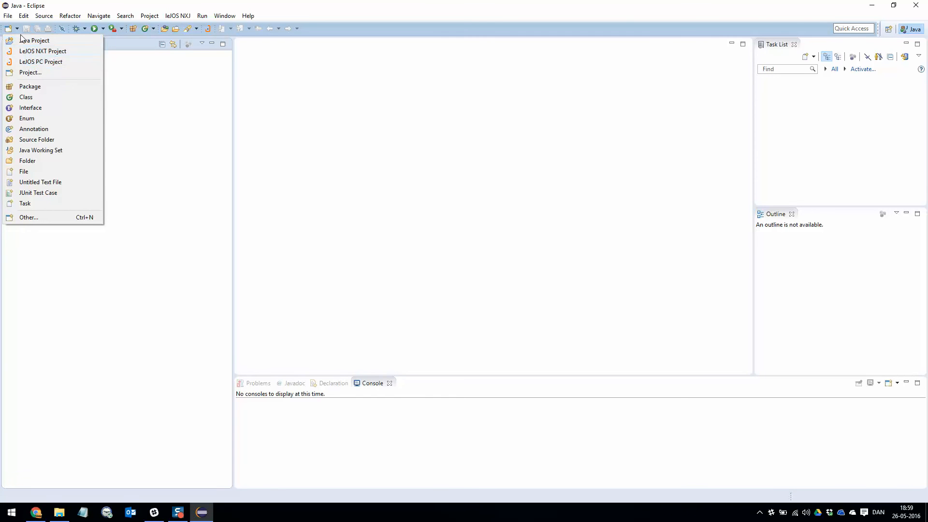
click(17, 29)
click(18, 30)
click(142, 108)
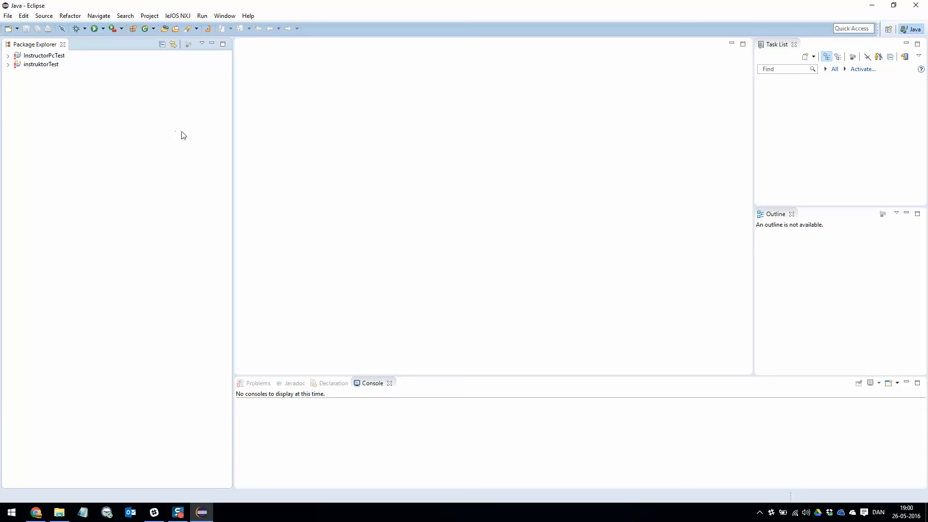
click(919, 7)
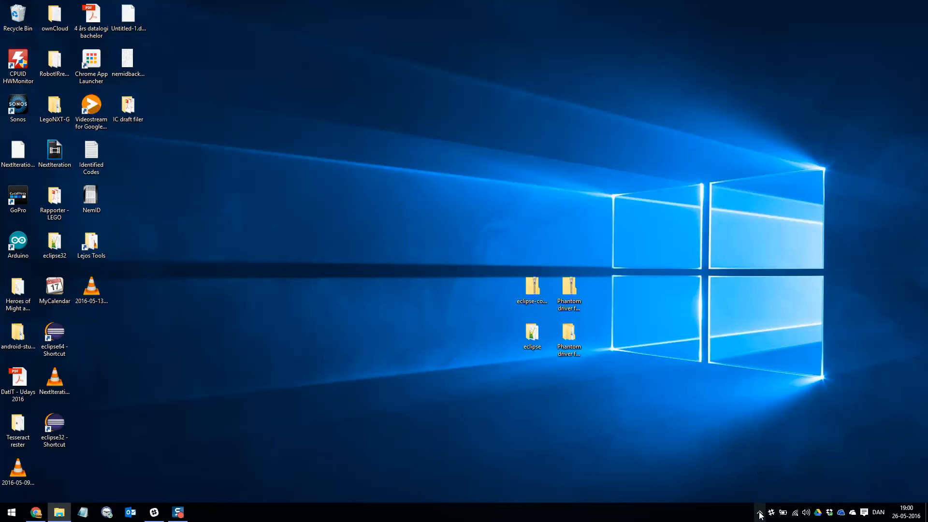
click(760, 514)
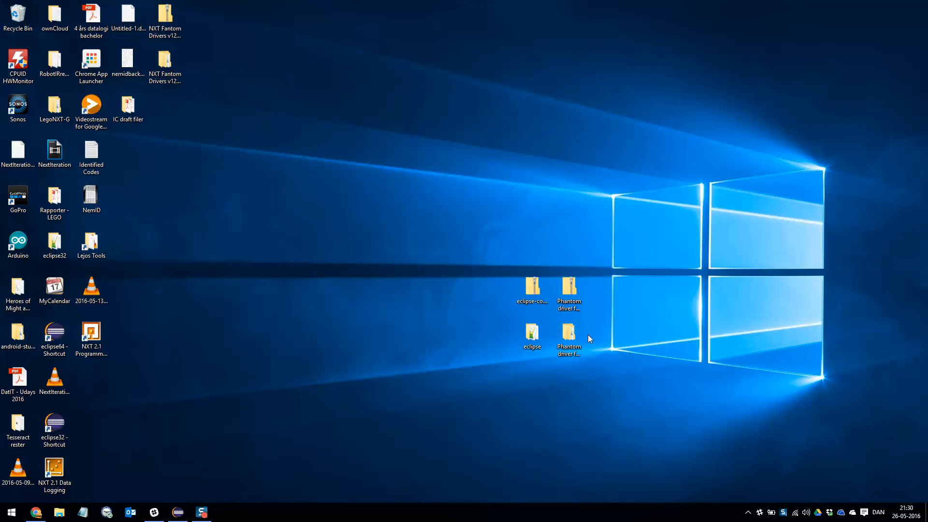
- Start Eclipse from the eclipse folder on the desktop with the suggested workspace
double_click(533, 334)
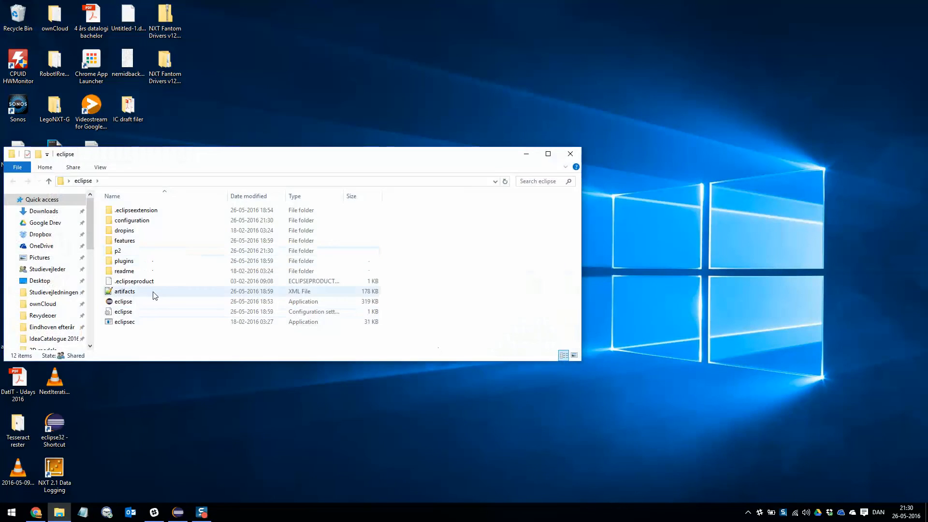
double_click(124, 301)
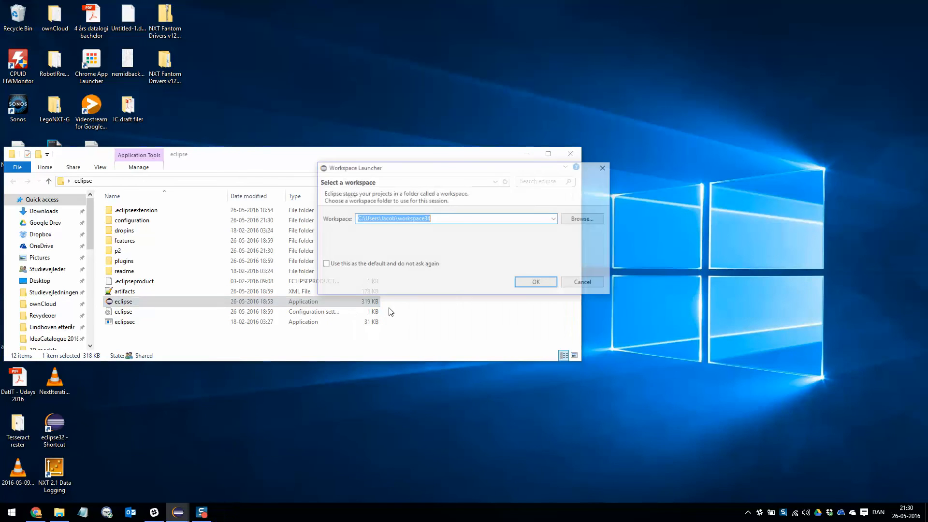
click(554, 282)
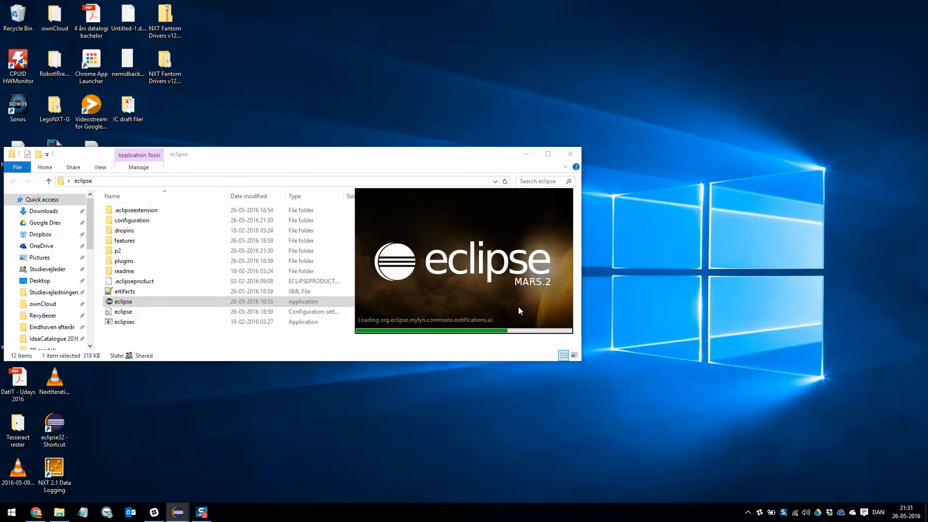
click(546, 95)
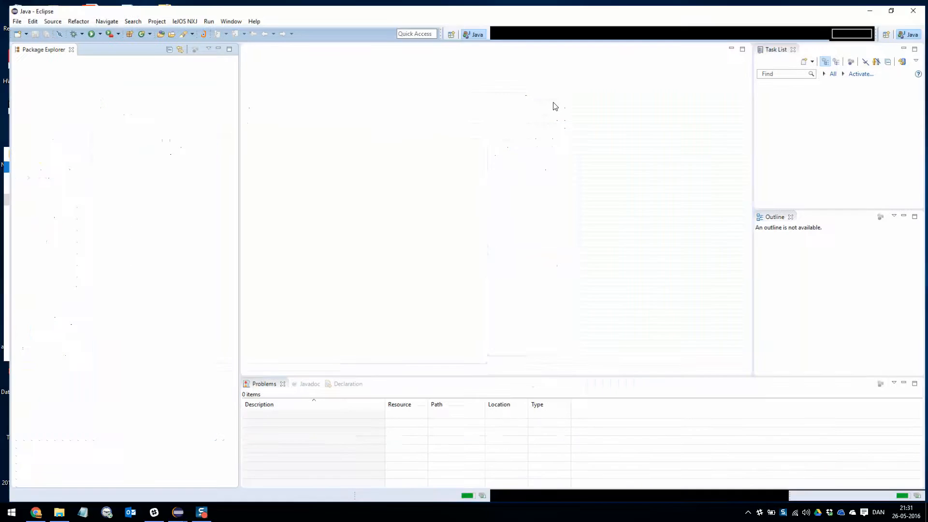
- Upload the leJOS NXJ firmware to the connected NXT brick, choosing to erase all files on it
click(183, 17)
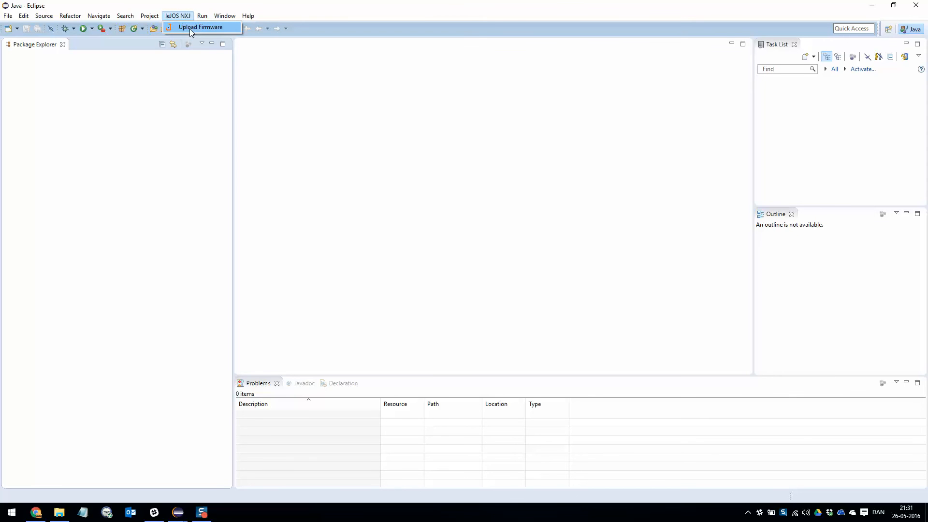
click(189, 28)
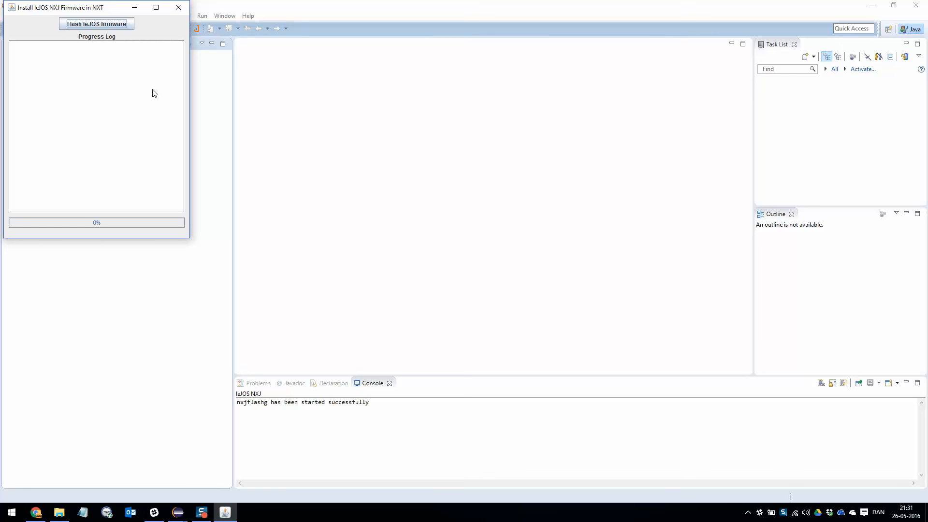
click(106, 24)
click(98, 136)
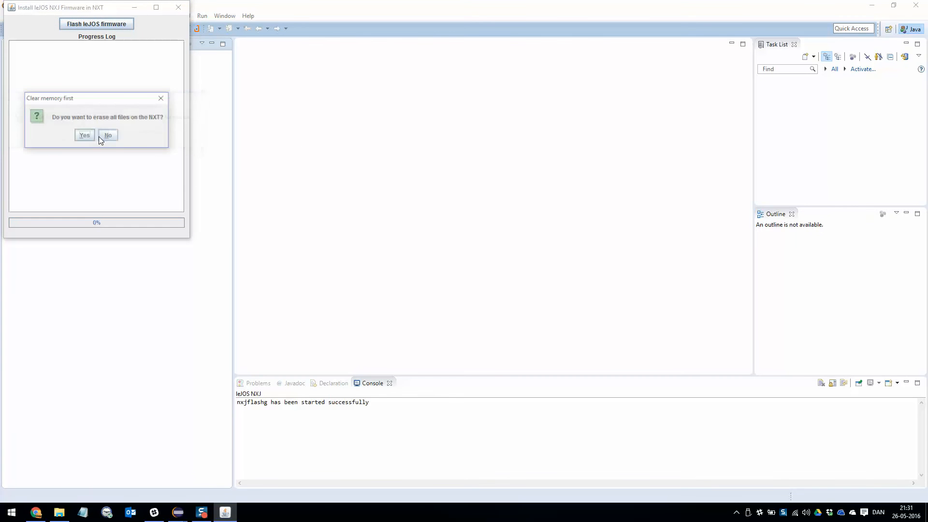
click(85, 136)
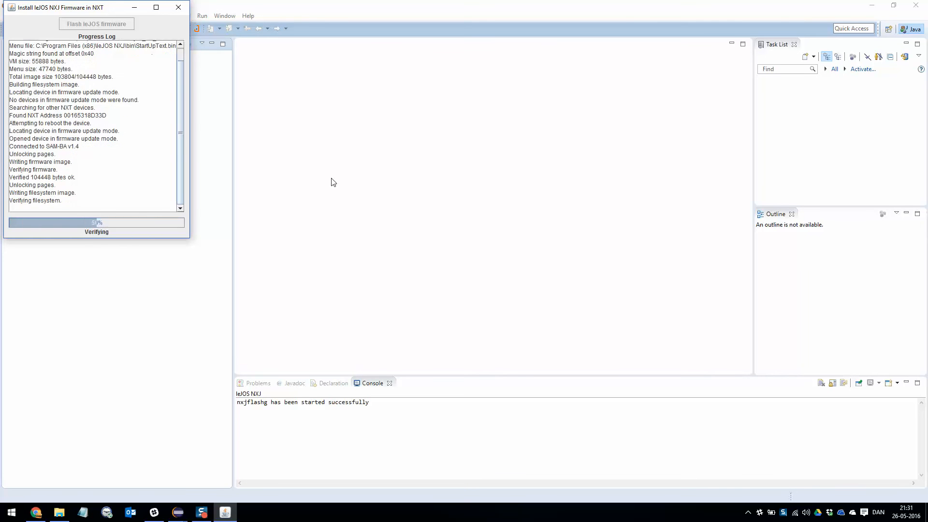
- Close the finished leJOS firmware installer, exit Eclipse and close the eclipse folder window
click(99, 136)
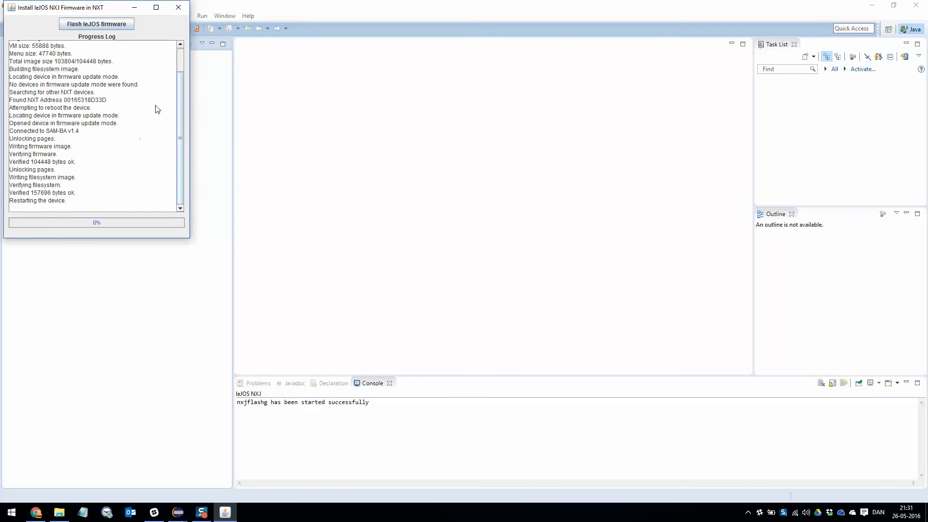
click(177, 10)
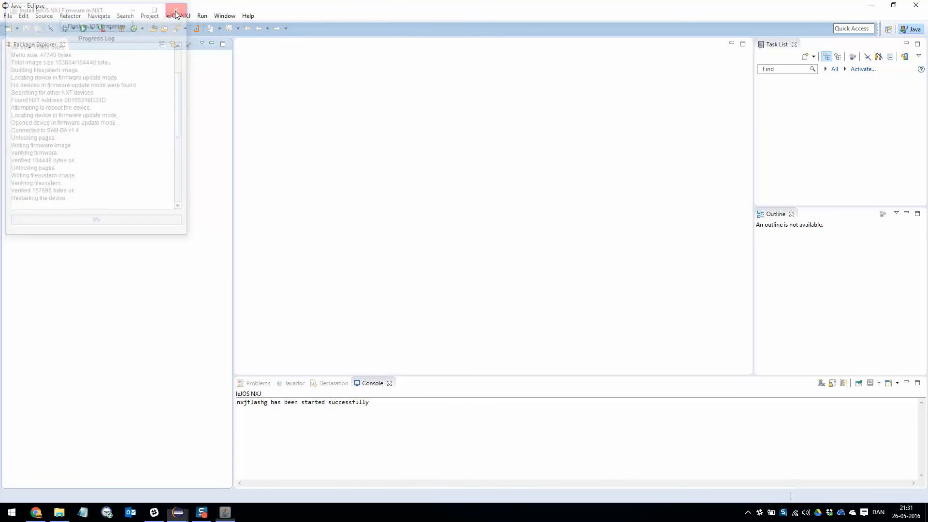
click(919, 10)
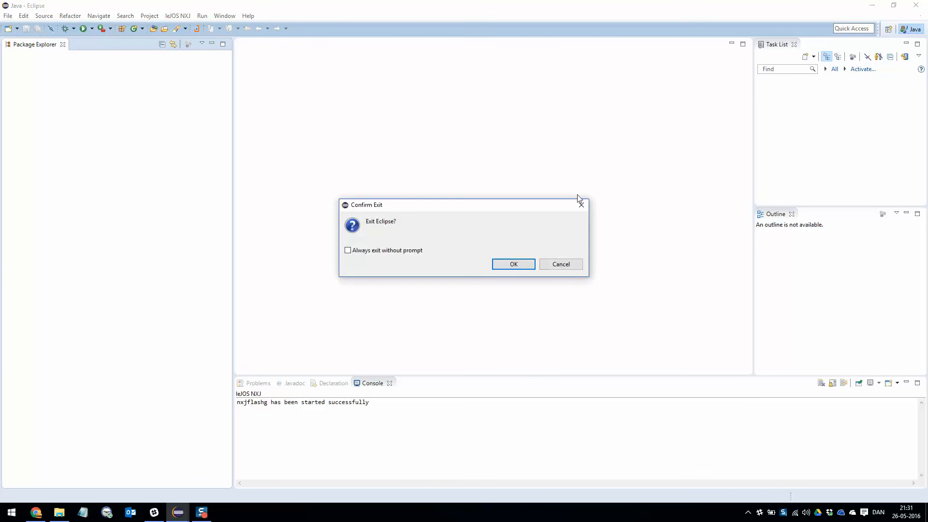
click(521, 266)
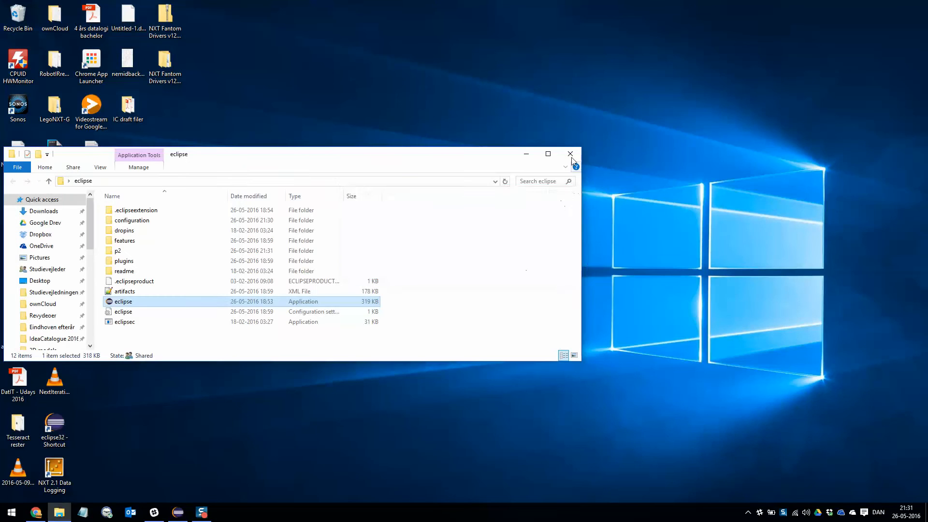
click(571, 153)
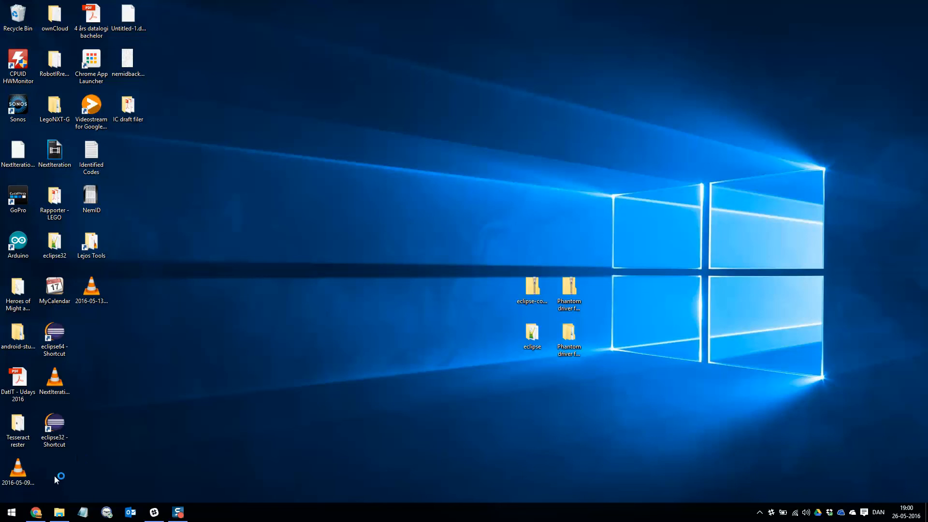
- Check the installed Java compiler version with javac in a Command Prompt, and close it
click(19, 508)
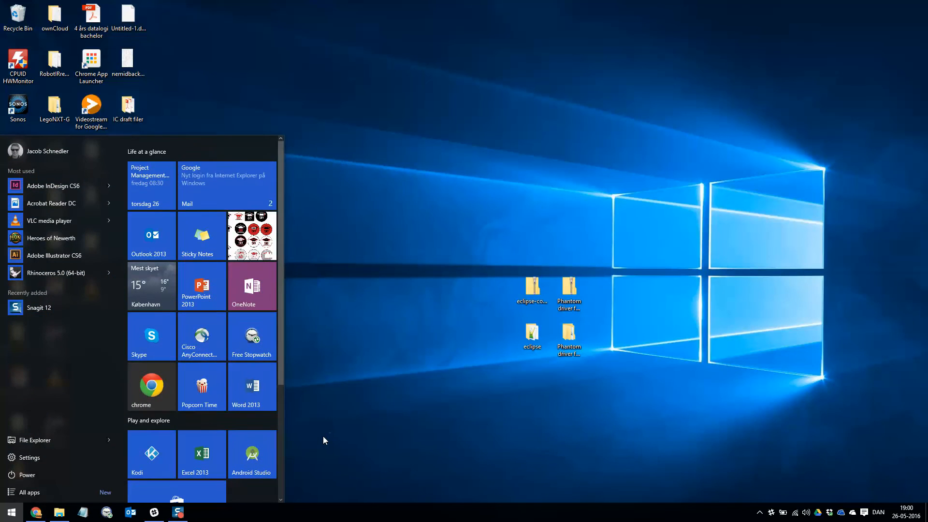
text(cmd)
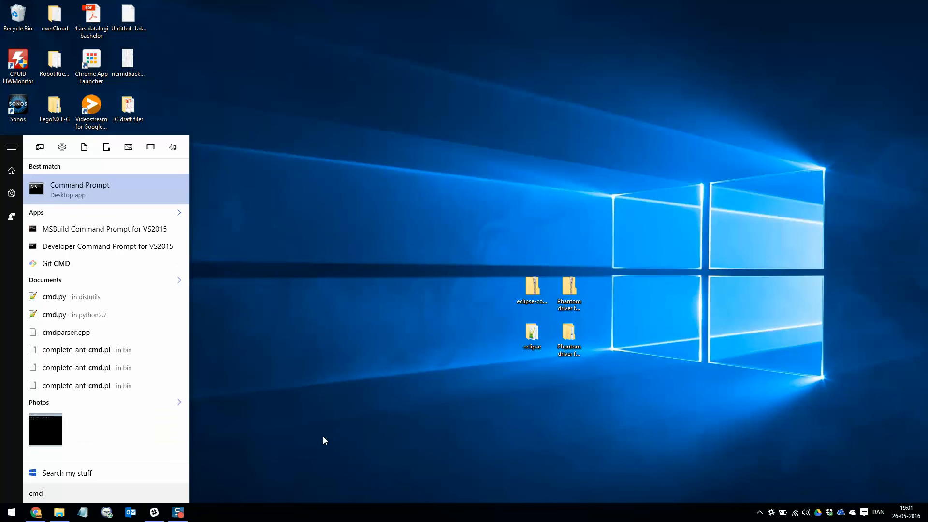
key(Return)
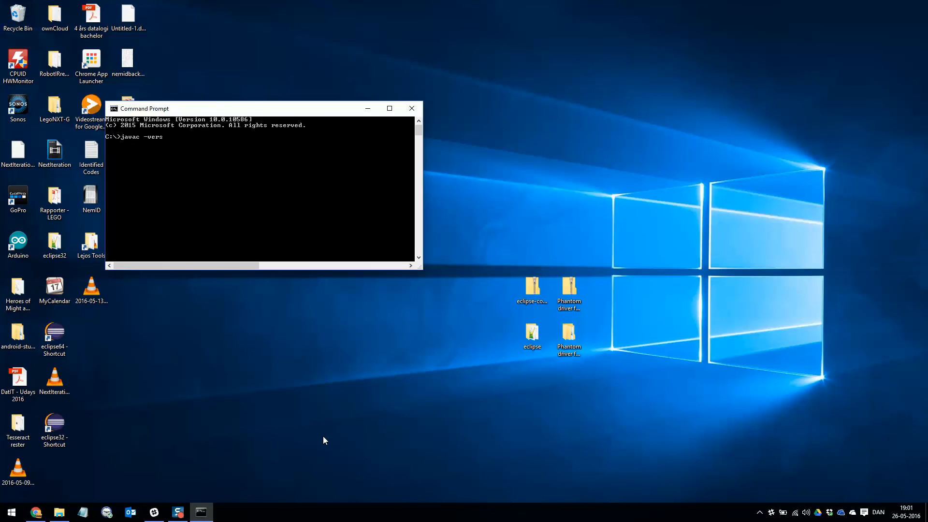
key(Return)
click(411, 109)
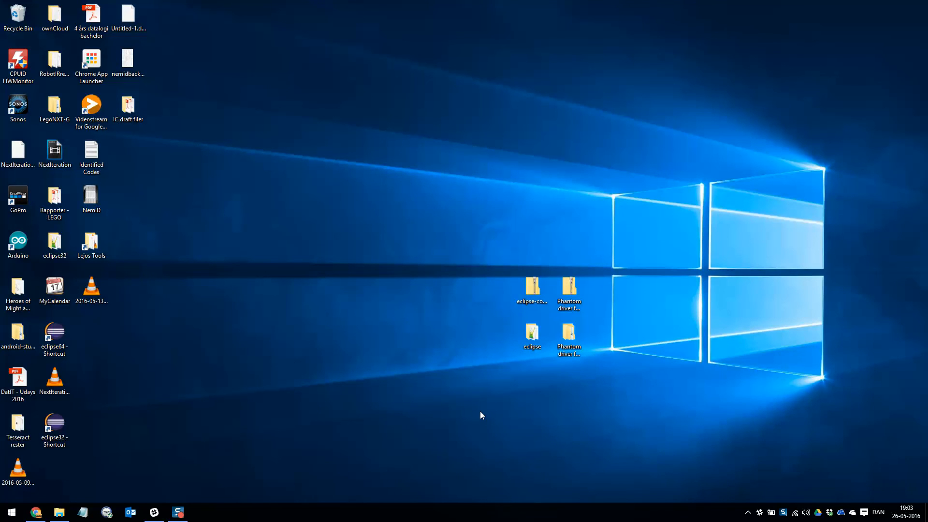
- Inspect JAVA_HOME and the Path entry among the system environment variables, and close System Properties without changing anything
click(12, 512)
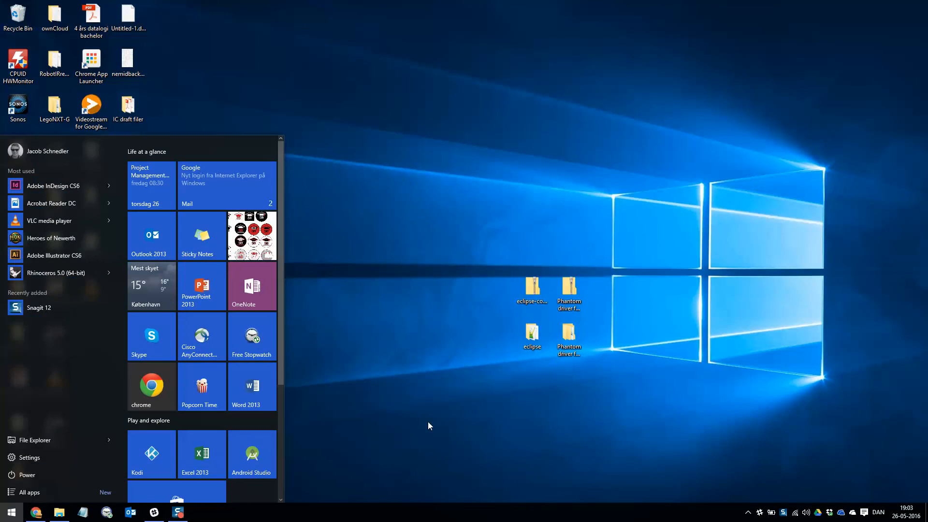
click(428, 422)
text(envir)
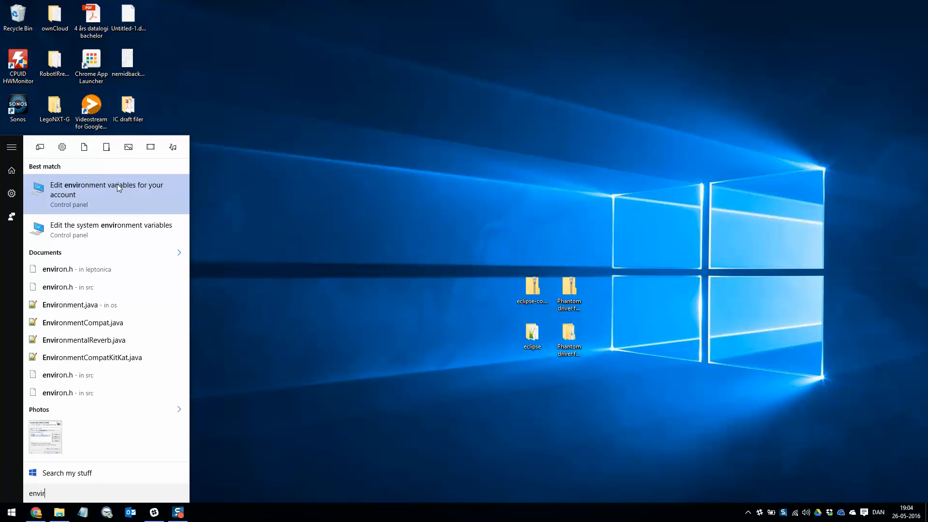
click(109, 232)
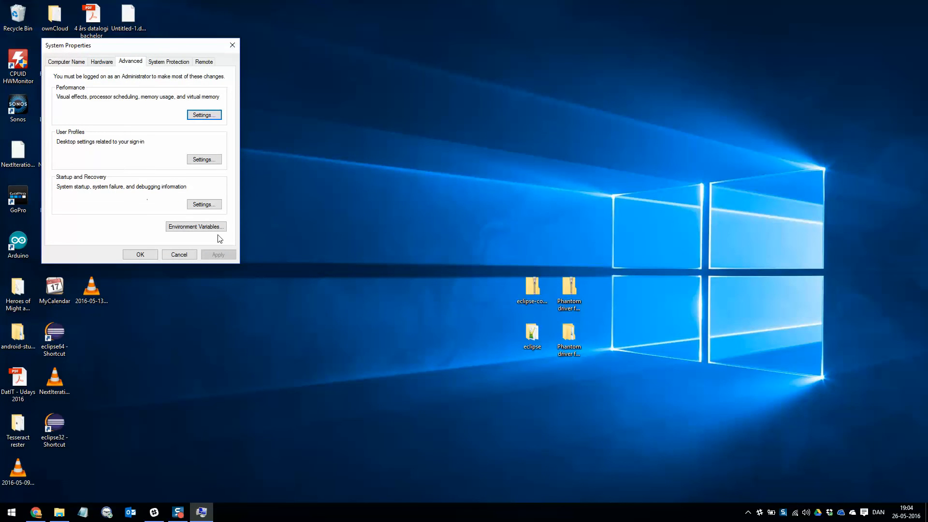
click(202, 229)
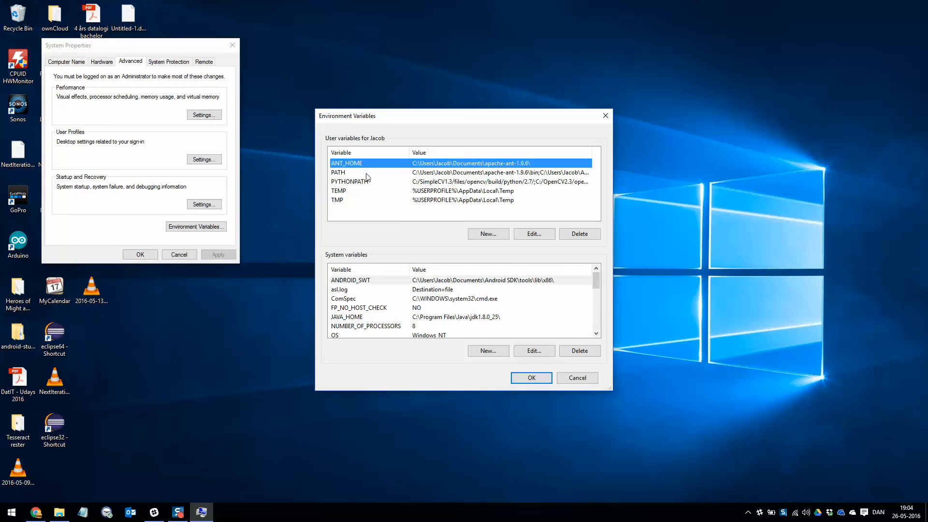
scroll(449, 290, down, 2)
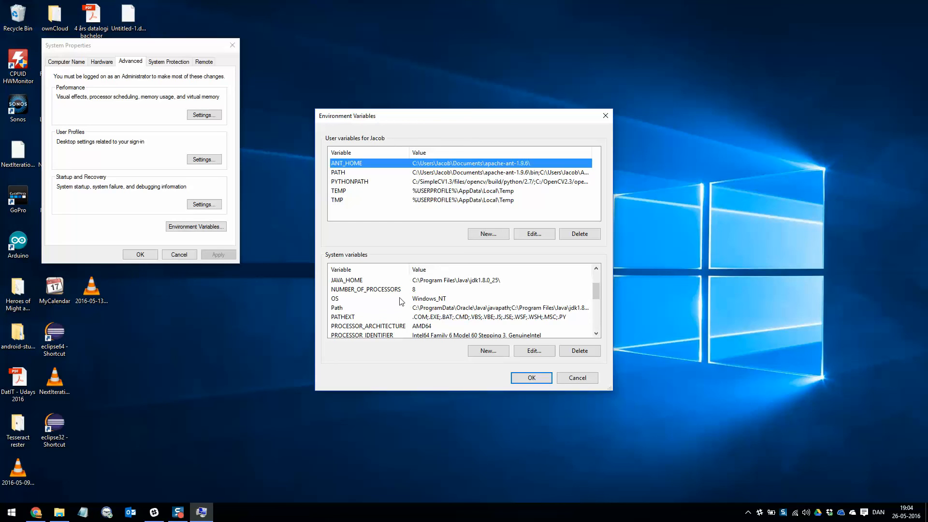
click(383, 282)
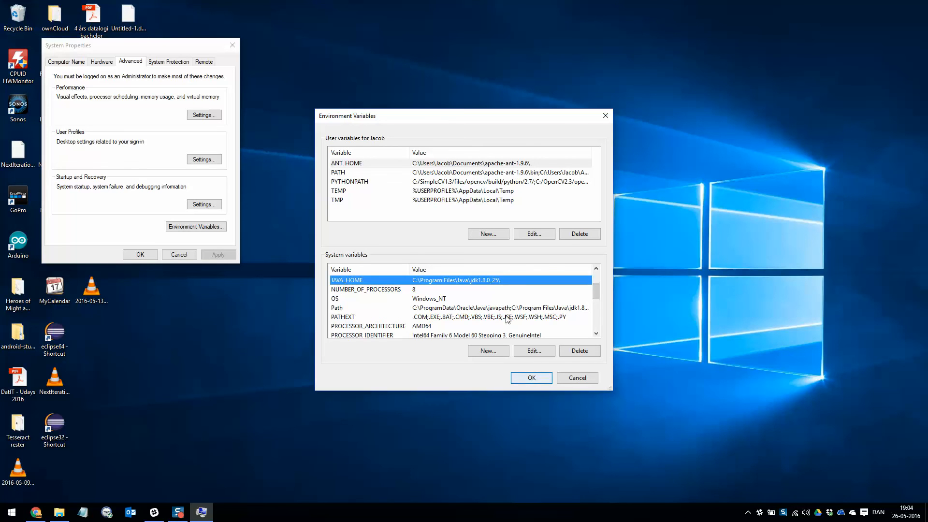
scroll(497, 311, down, 1)
scroll(497, 310, down, 3)
scroll(495, 310, up, 4)
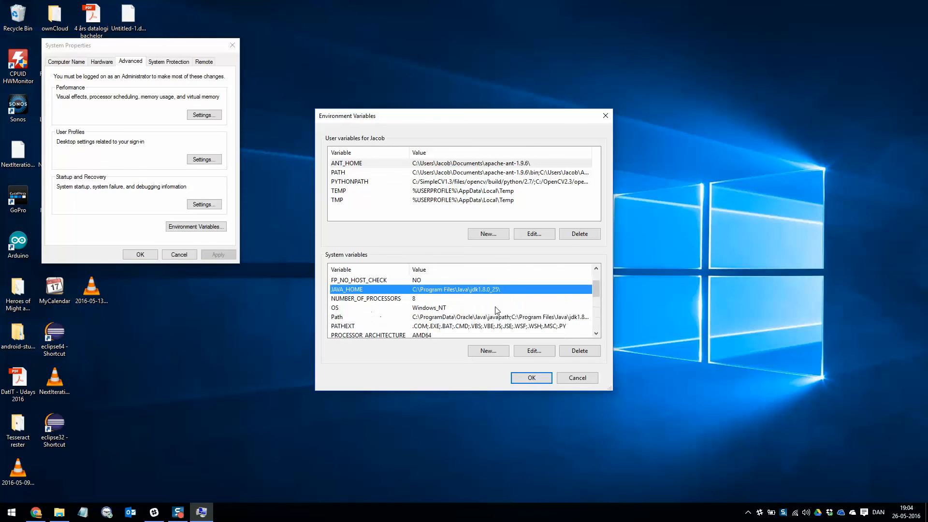
click(528, 376)
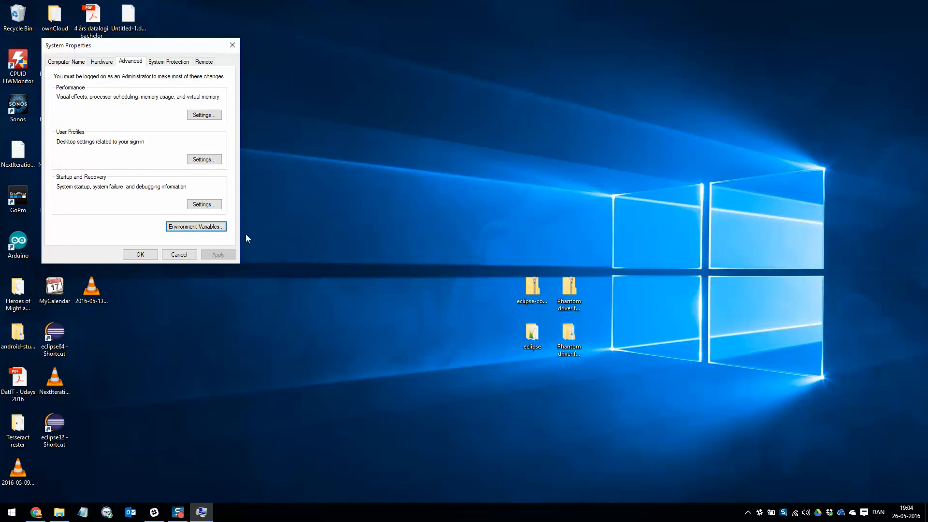
click(179, 254)
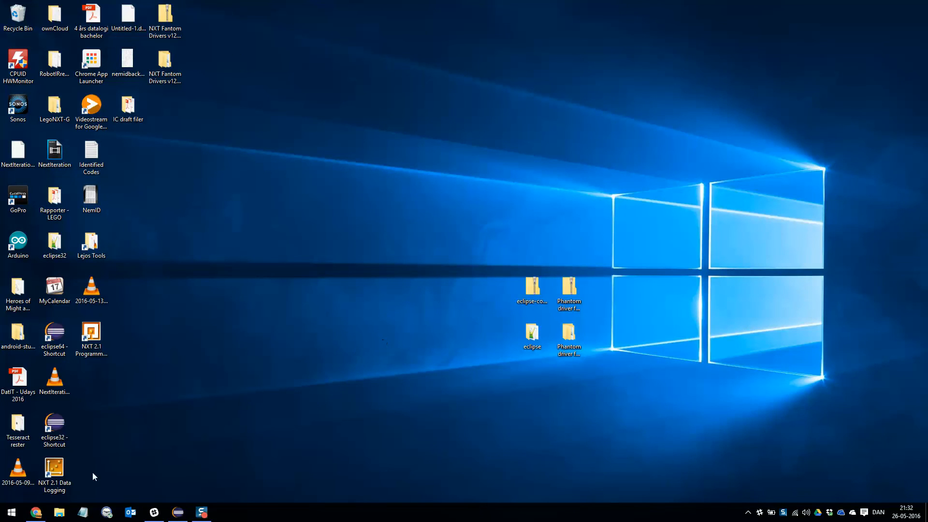
- Look up the connected NXT brick under LEGO Devices in Device Manager
click(11, 512)
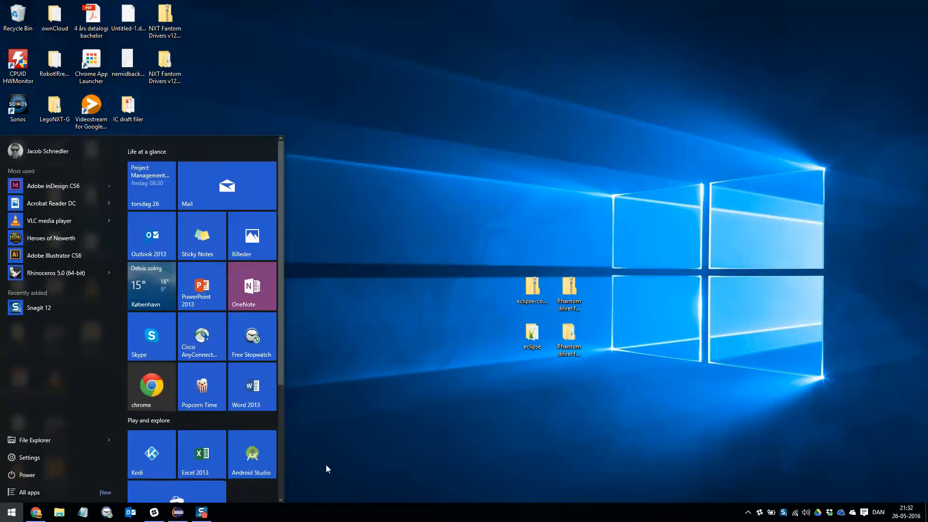
text(device)
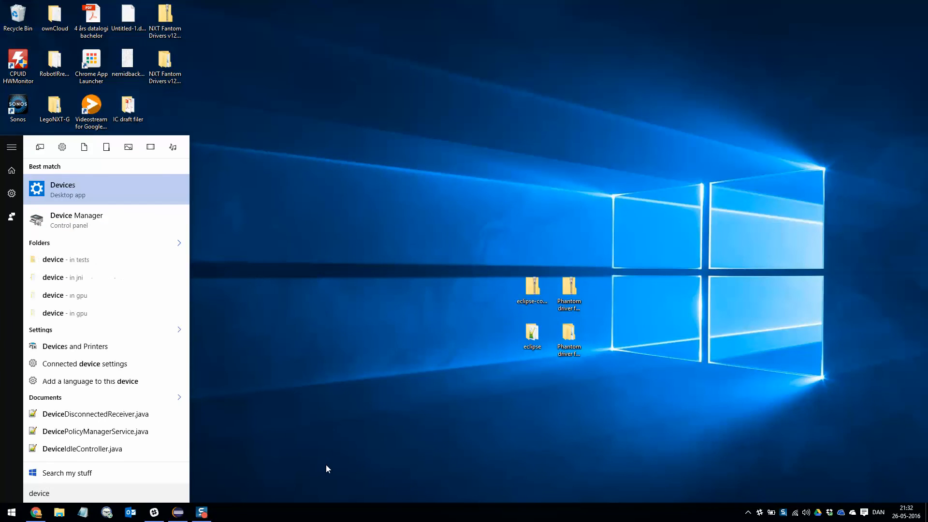
key(Down)
key(Return)
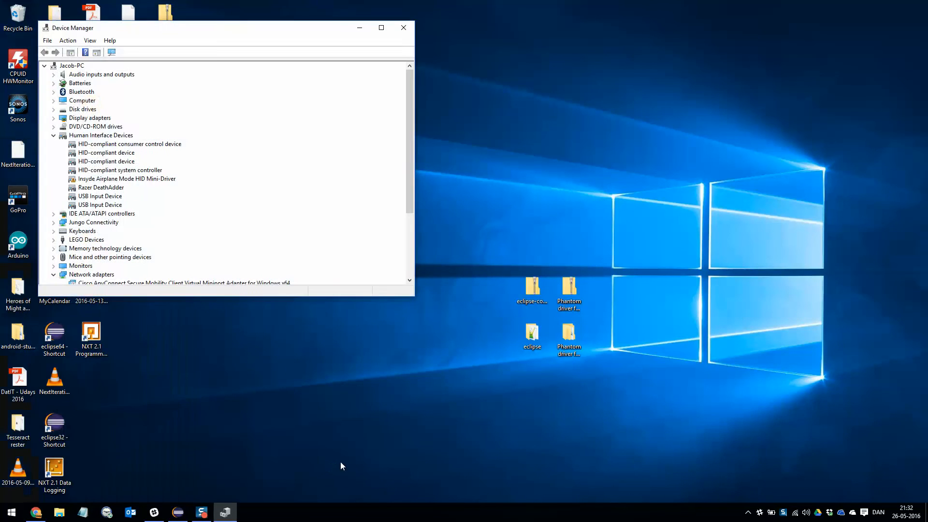
scroll(186, 175, down, 3)
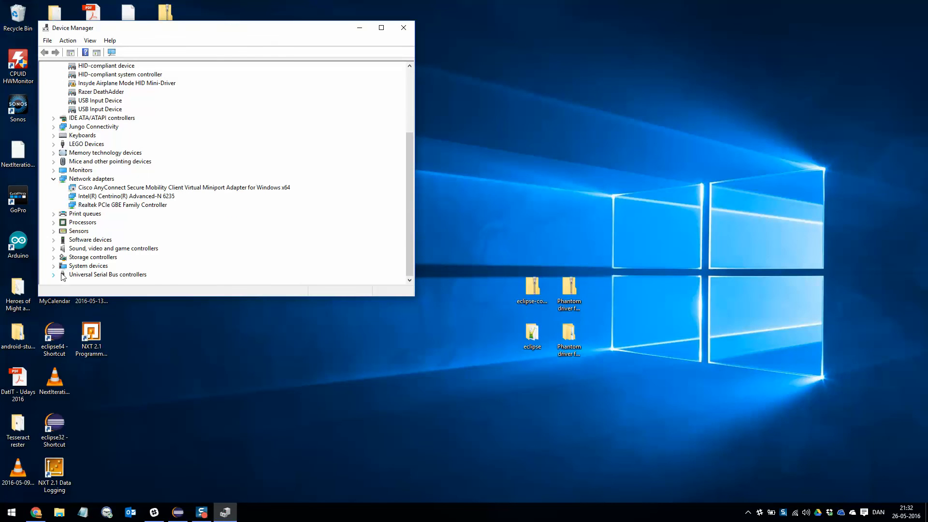
scroll(77, 246, up, 2)
scroll(77, 246, up, 3)
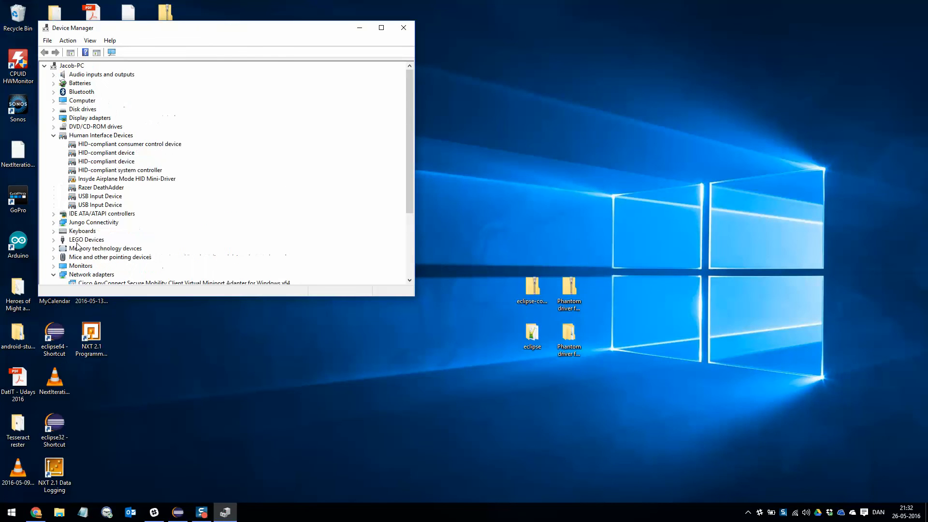
click(54, 240)
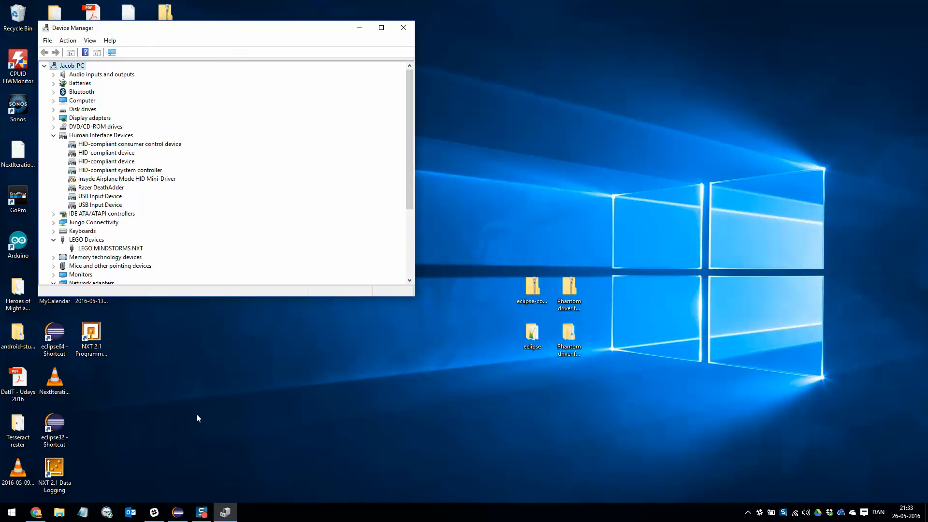
- View the drivers on this computer that can be chosen for LEGO MINDSTORMS NXT, cancel the driver update, and close Device Manager
click(100, 248)
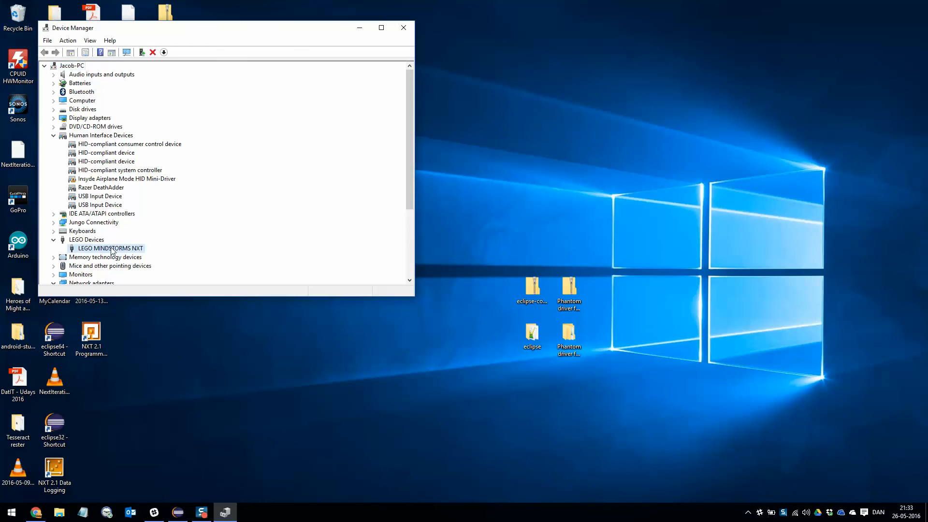
right_click(112, 249)
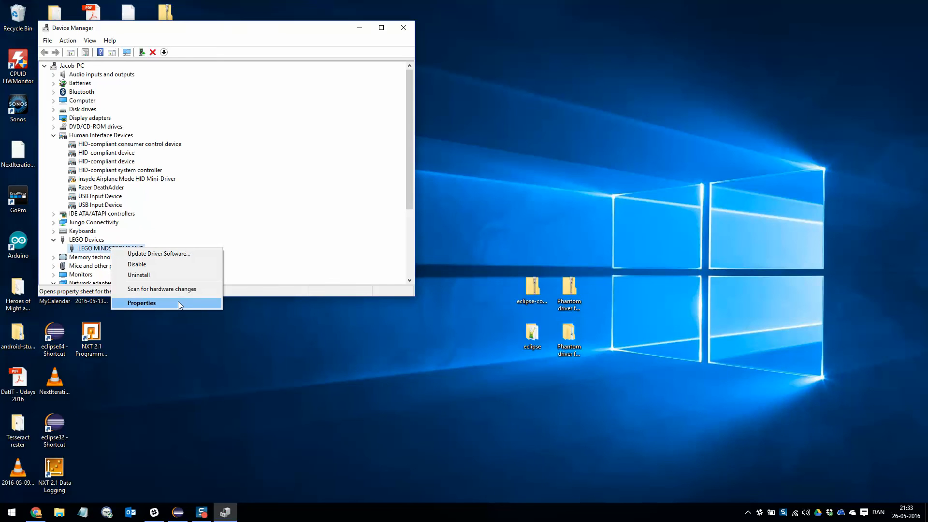
click(176, 254)
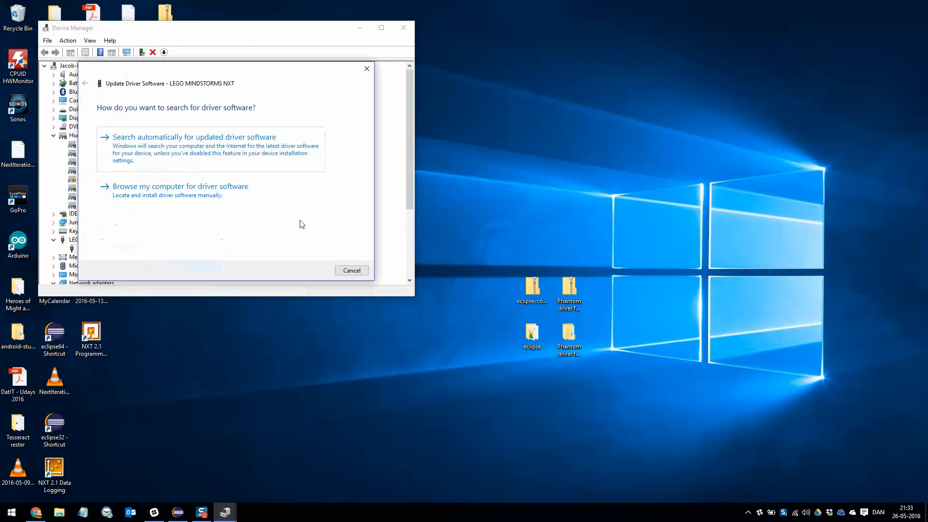
click(185, 194)
click(232, 223)
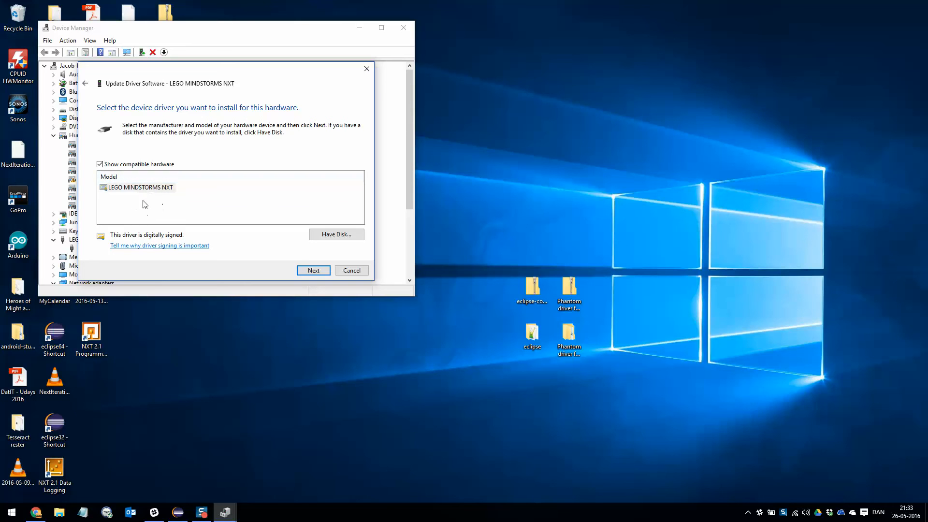
click(352, 271)
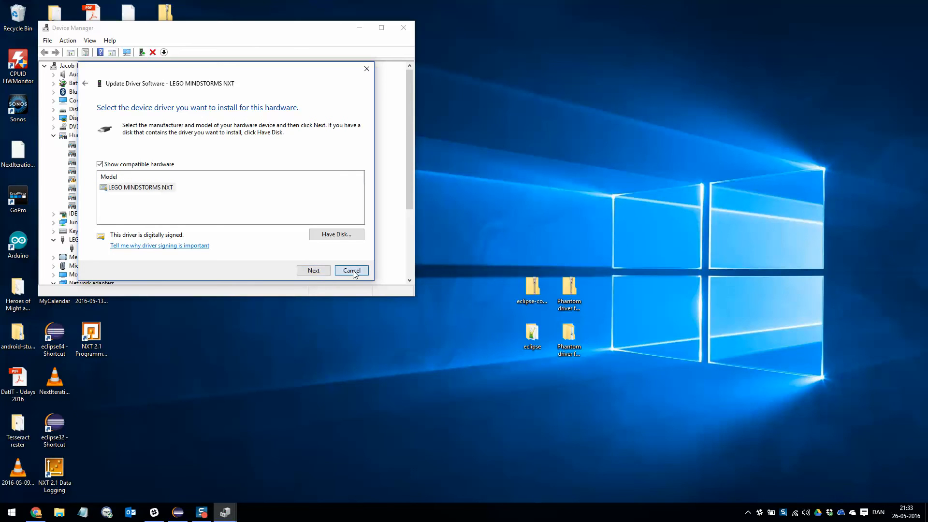
click(402, 28)
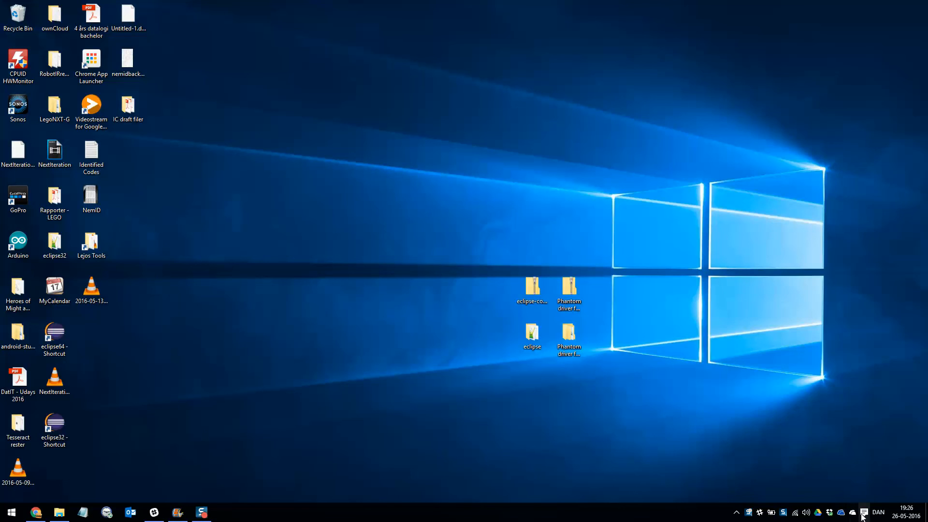
- Open the Bluetooth device settings from the Action Center and turn Bluetooth on
click(863, 515)
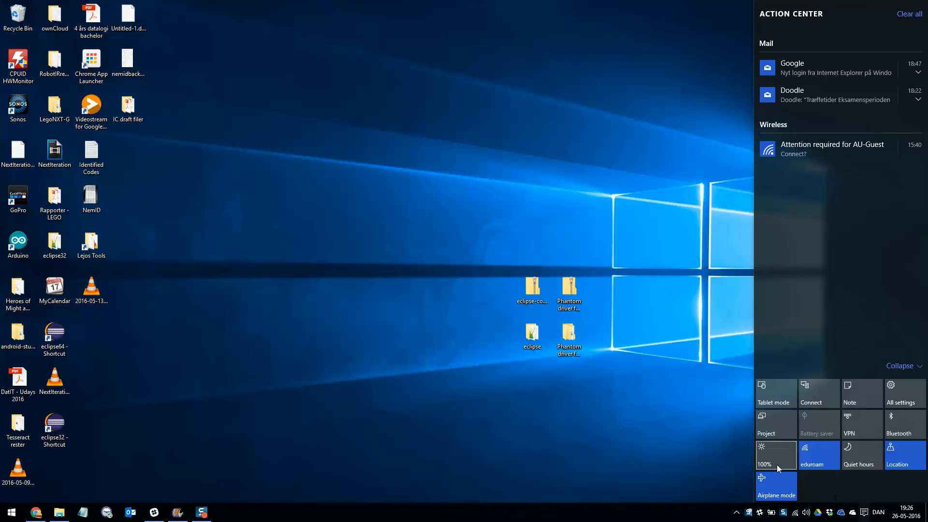
click(895, 418)
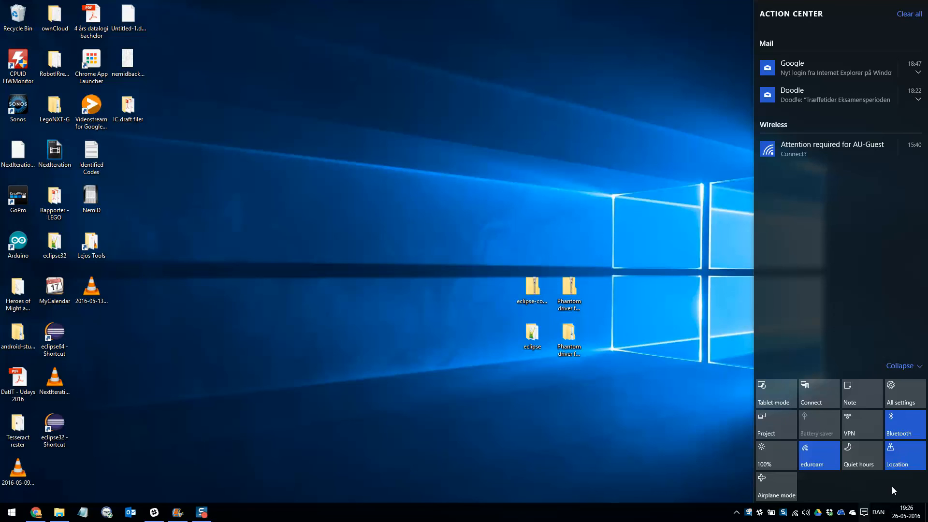
click(907, 419)
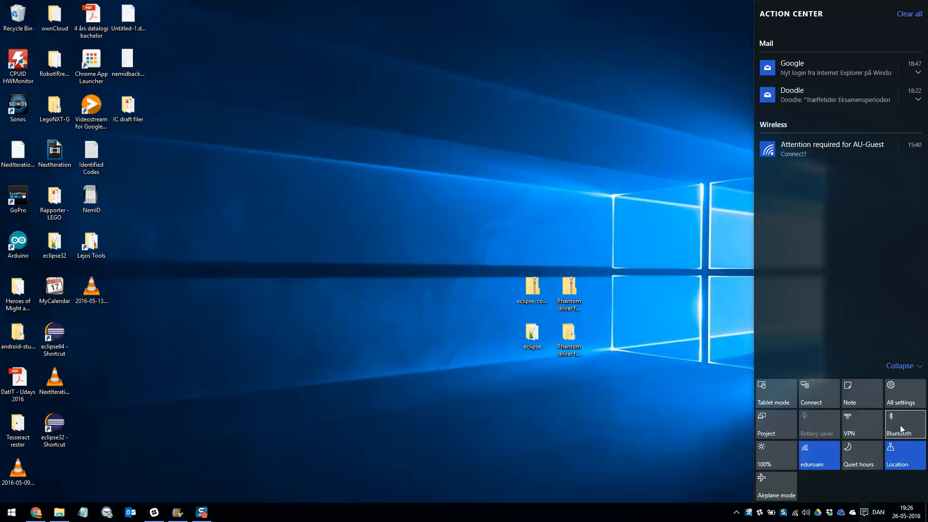
right_click(900, 424)
click(898, 388)
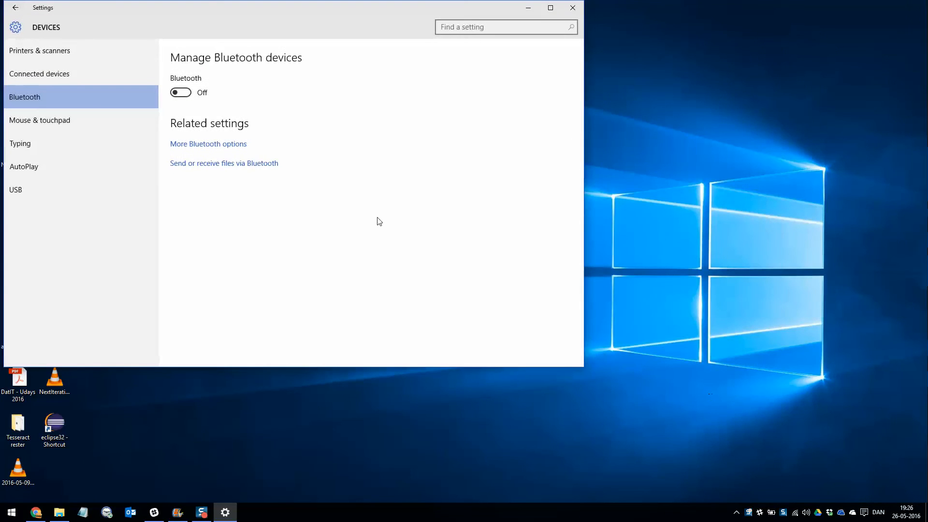
click(181, 92)
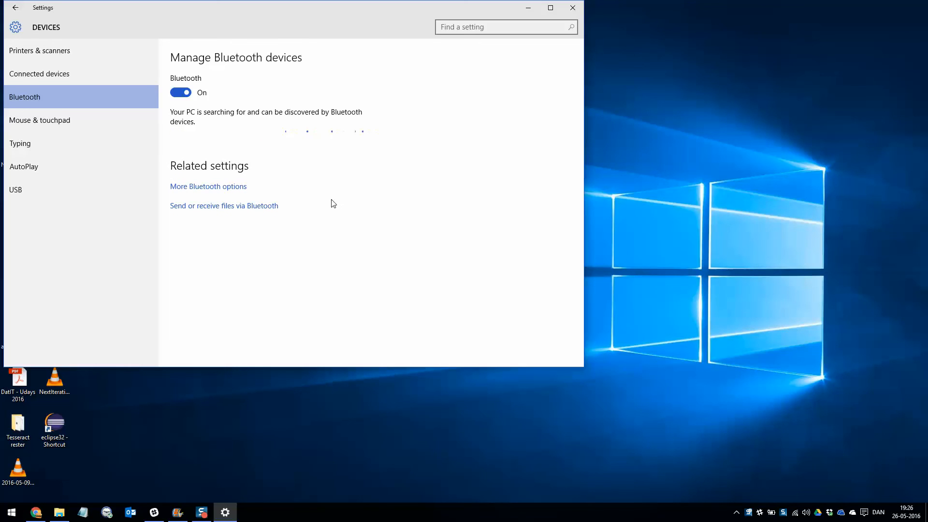
- Turn Bluetooth back off and close the device settings
click(182, 93)
click(572, 7)
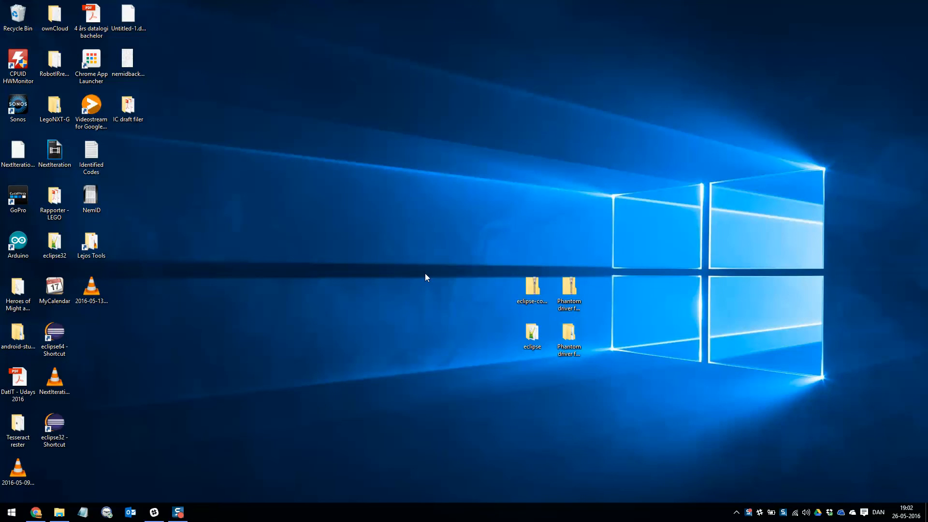
click(35, 512)
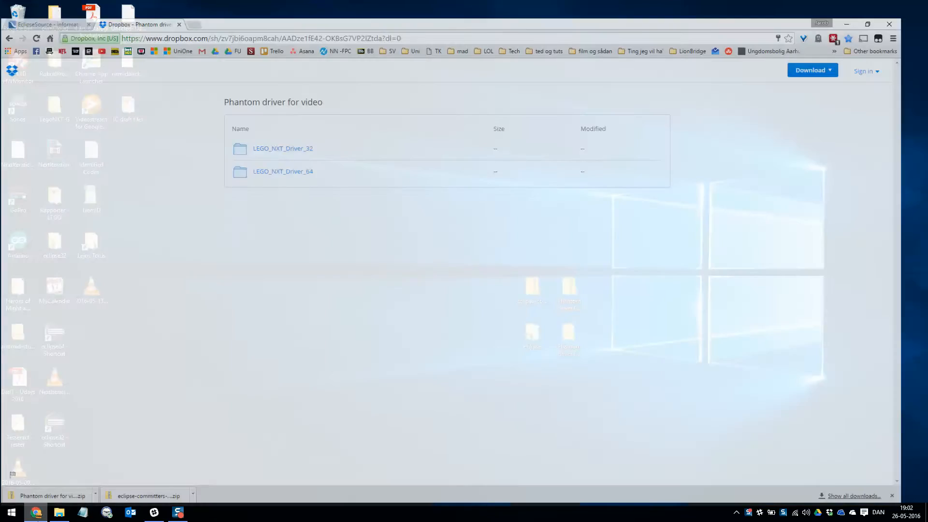
click(199, 7)
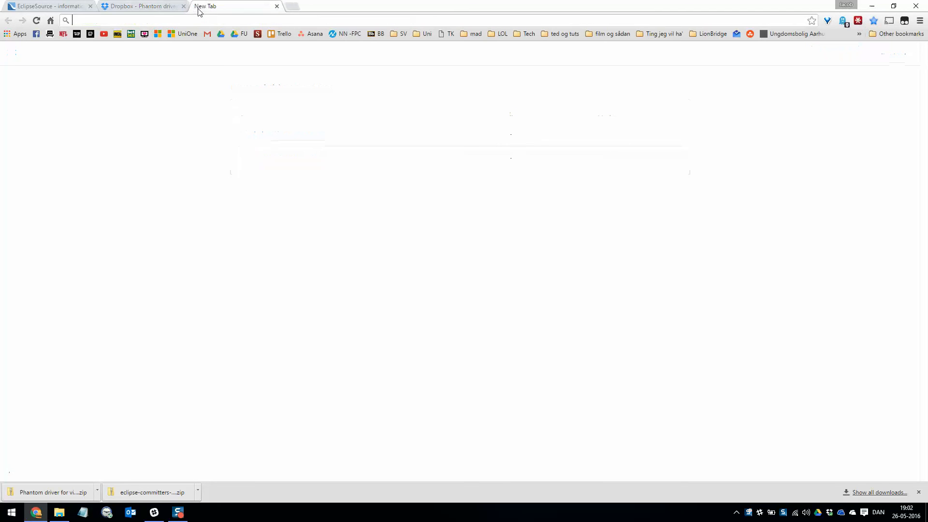
text(http://www.lego.com/en-us/mindstorms/downloads)
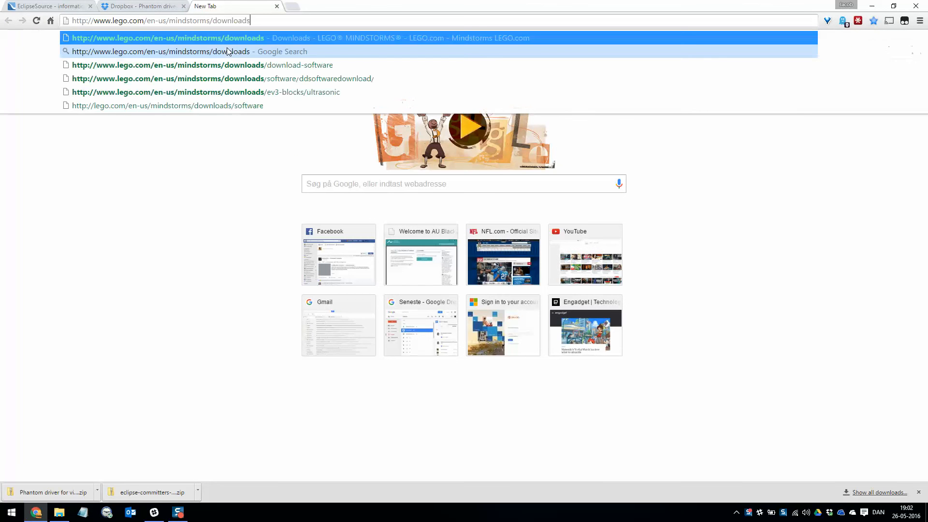
triple_click(262, 18)
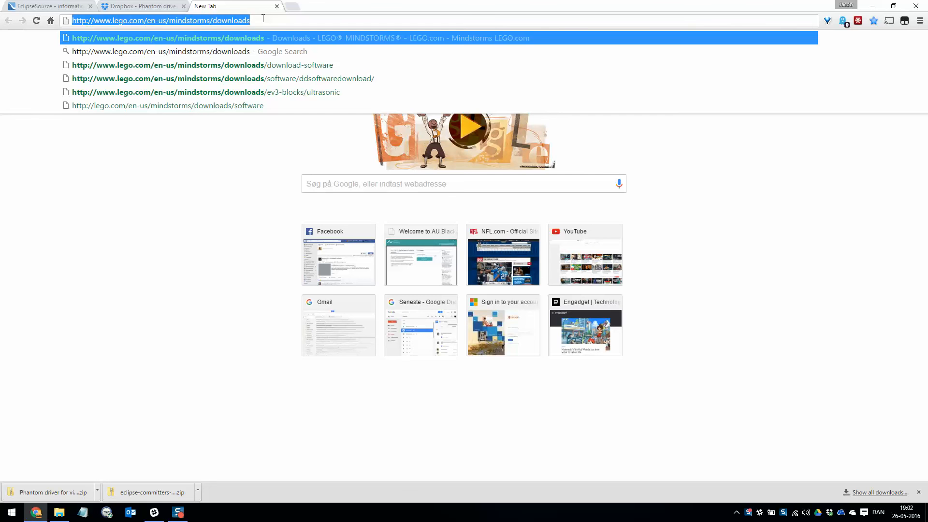
triple_click(270, 19)
triple_click(270, 20)
click(267, 20)
key(Return)
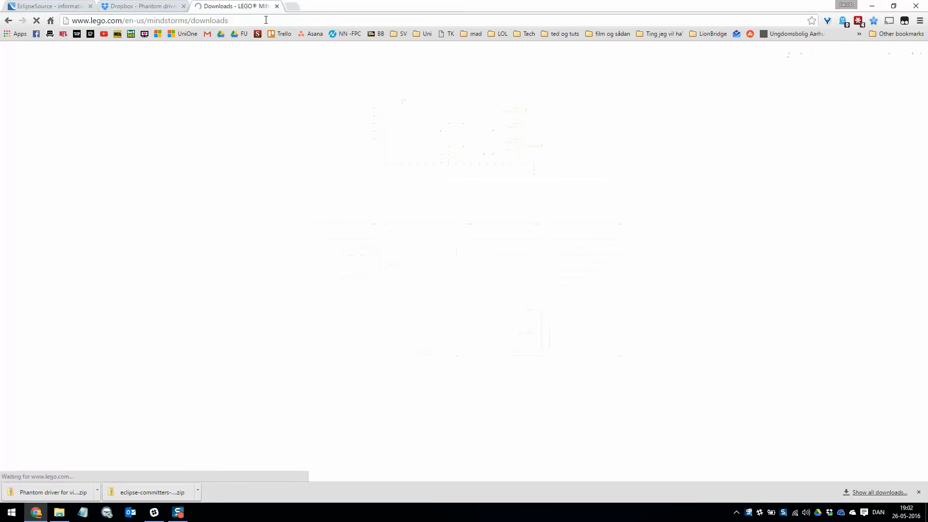
- Find the NXT software section on the LEGO downloads page and open the NXT Software Download page
scroll(445, 92, down, 10)
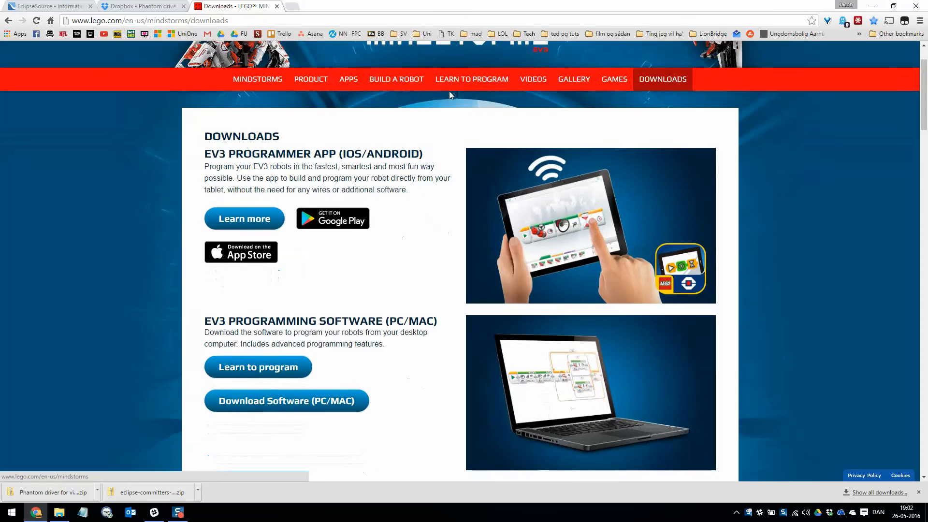
scroll(438, 119, down, 12)
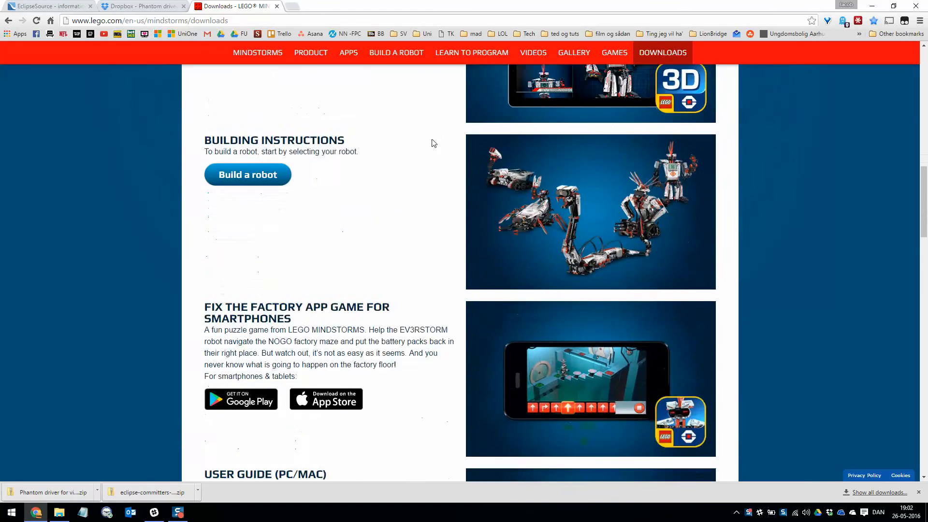
scroll(428, 149, down, 4)
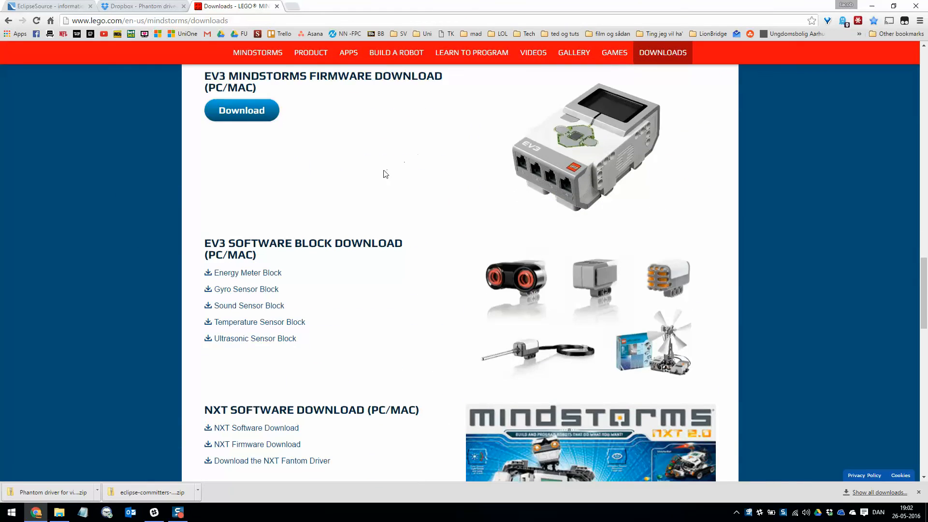
scroll(377, 184, down, 1)
scroll(378, 184, down, 4)
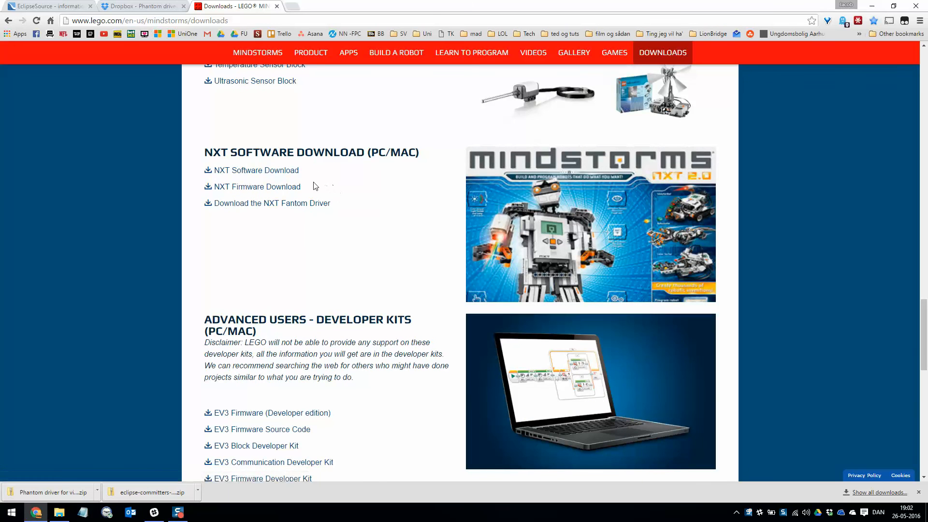
click(249, 174)
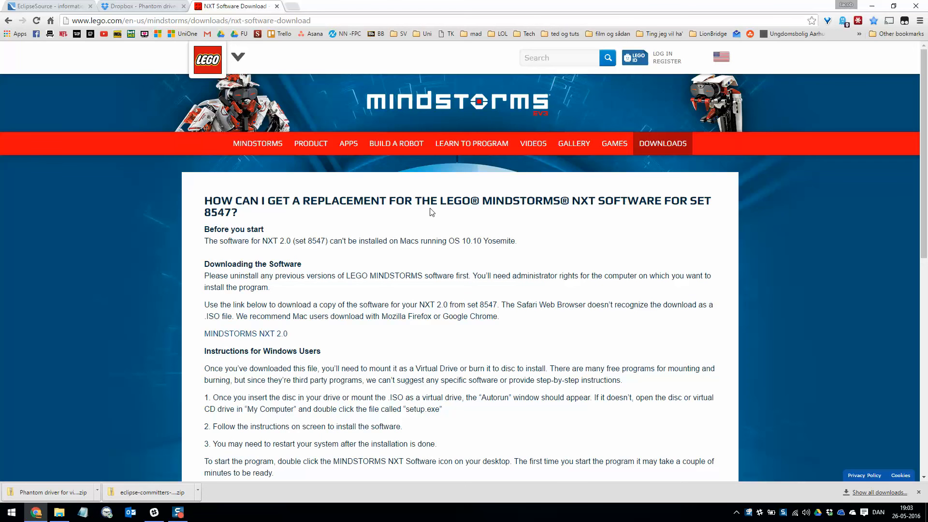
- Read the MINDSTORMS NXT 2.0 download and installation instructions, close that page, and minimize the browser
scroll(431, 213, down, 3)
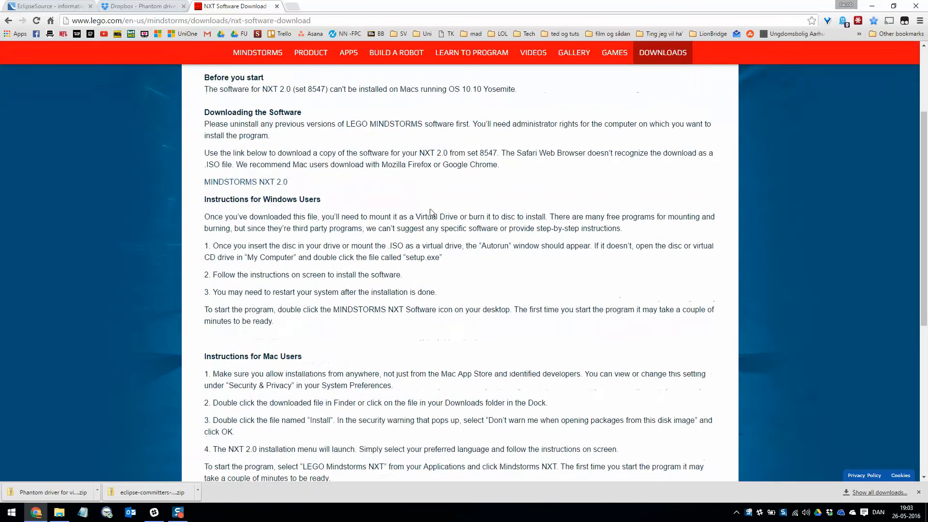
scroll(431, 212, down, 2)
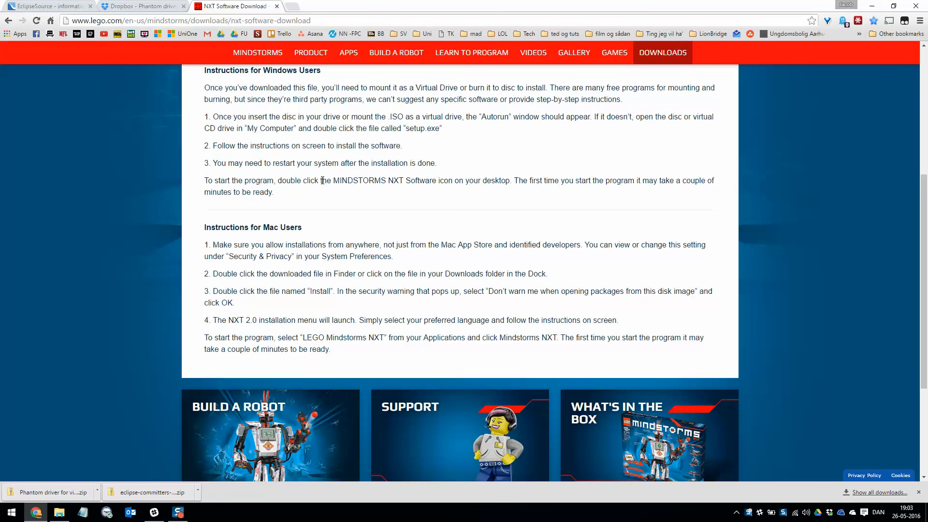
scroll(409, 191, down, 4)
scroll(410, 192, up, 7)
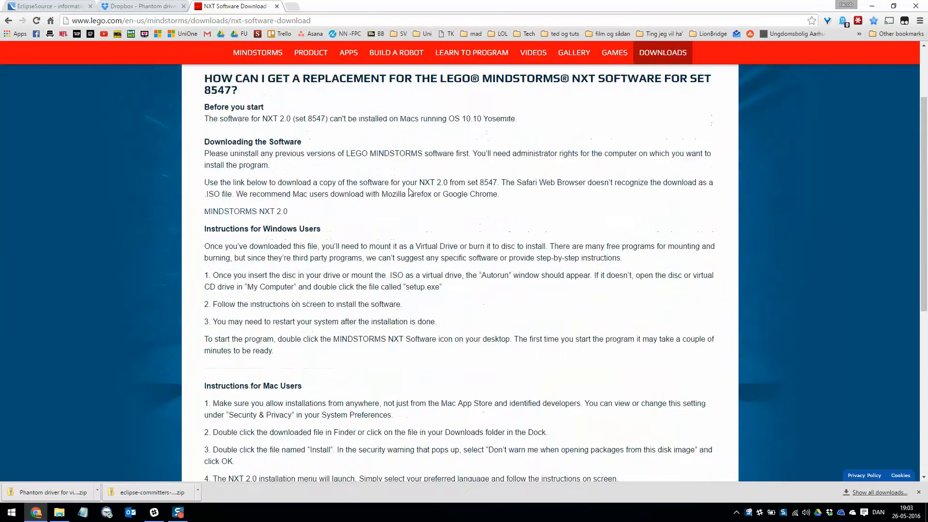
scroll(409, 192, up, 2)
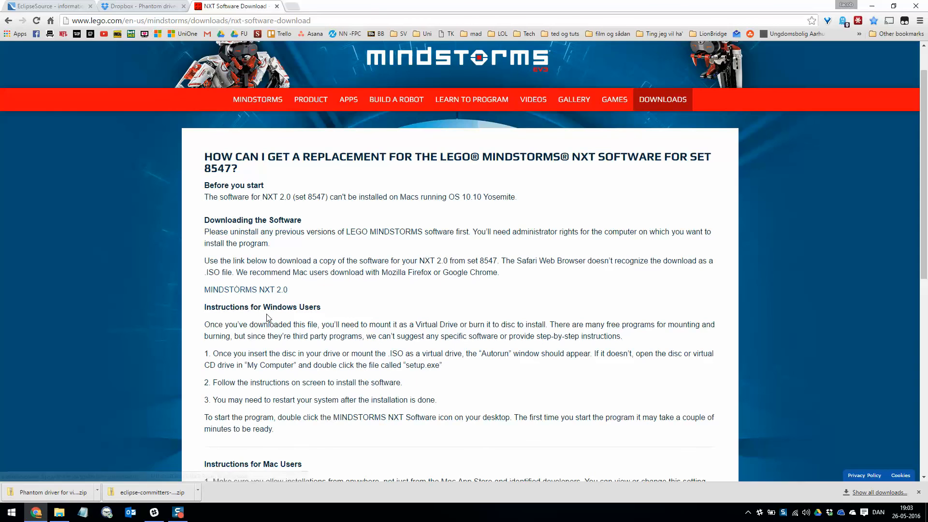
click(277, 7)
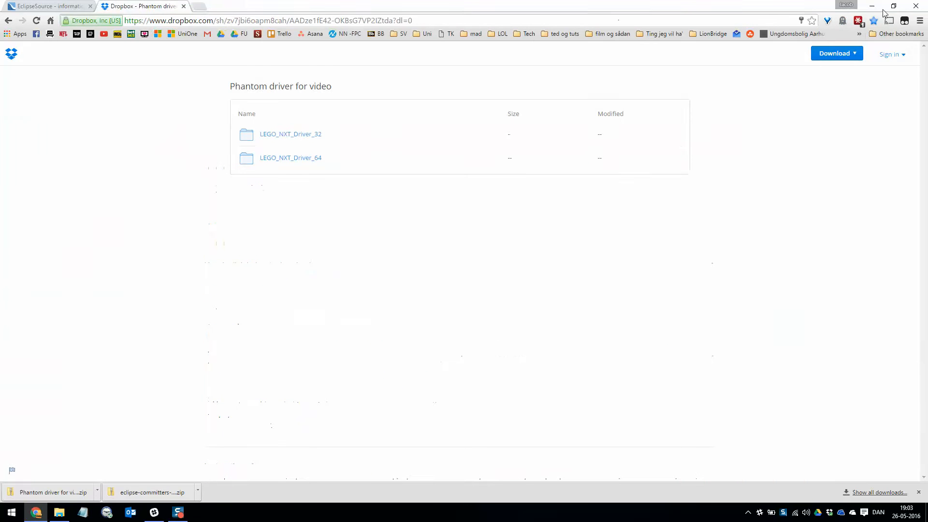
click(872, 7)
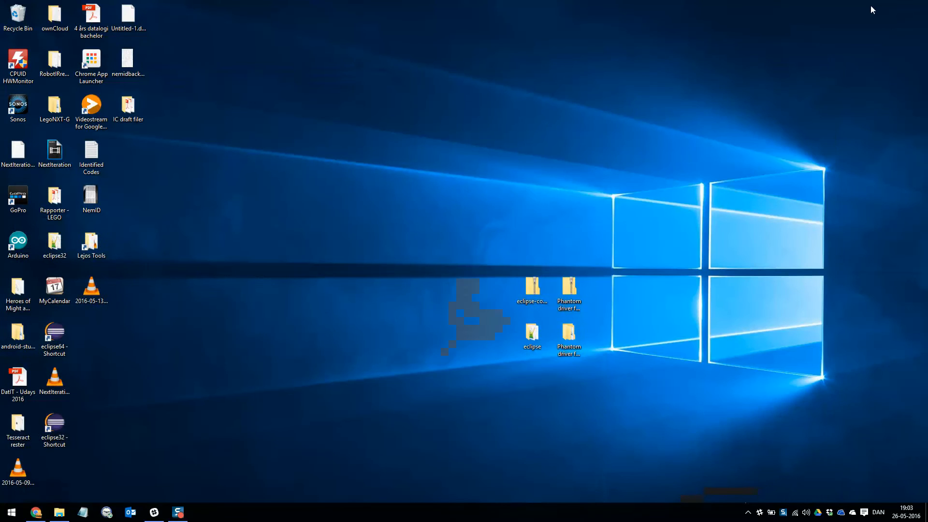
right_click(783, 512)
click(796, 491)
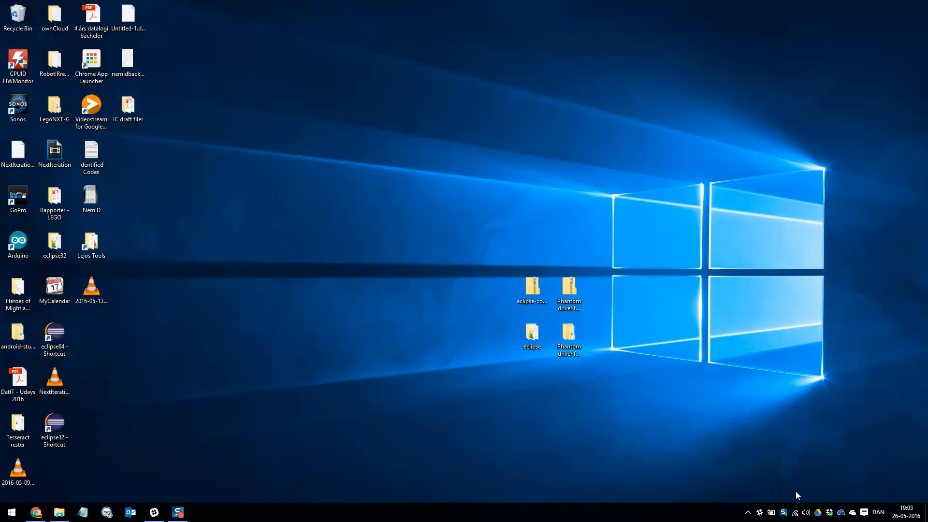
click(748, 512)
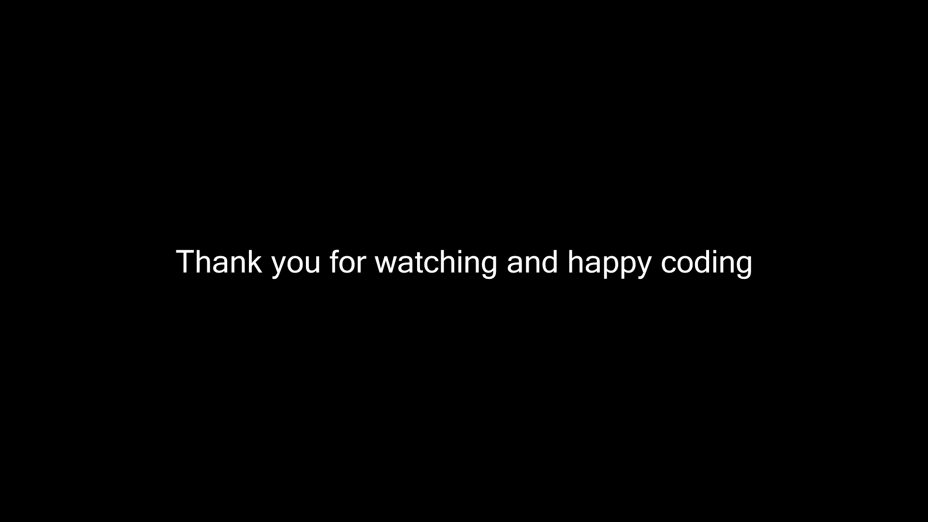